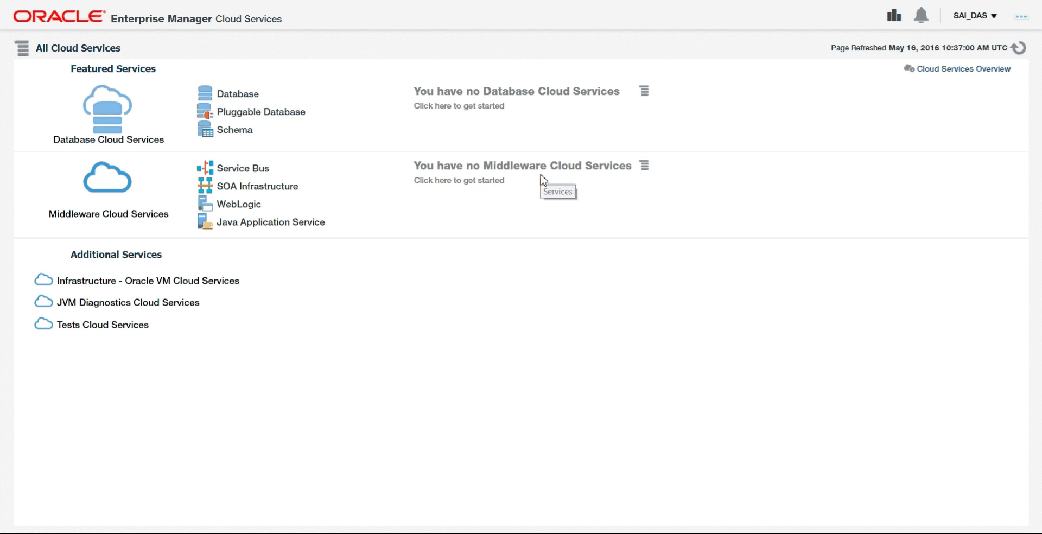
# Open the Database Cloud Services page and check its memory and storage quota usage.
pyautogui.click(474, 107)
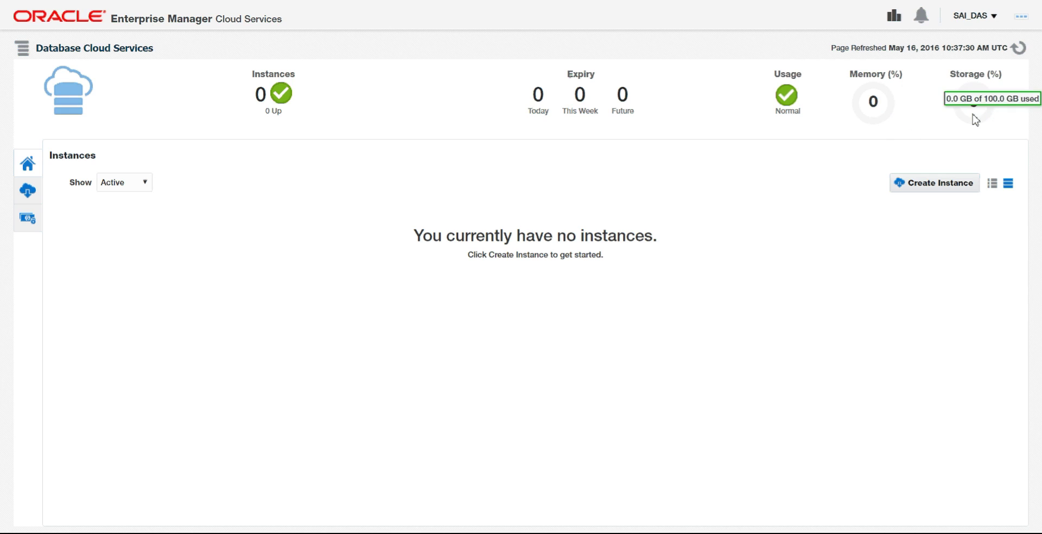
pyautogui.moveTo(882, 122)
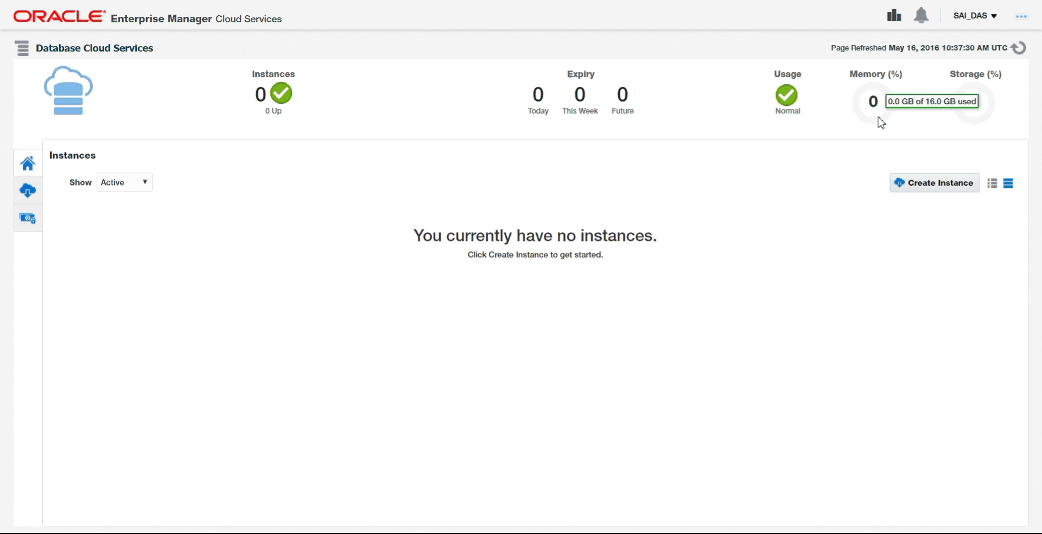
pyautogui.moveTo(961, 125)
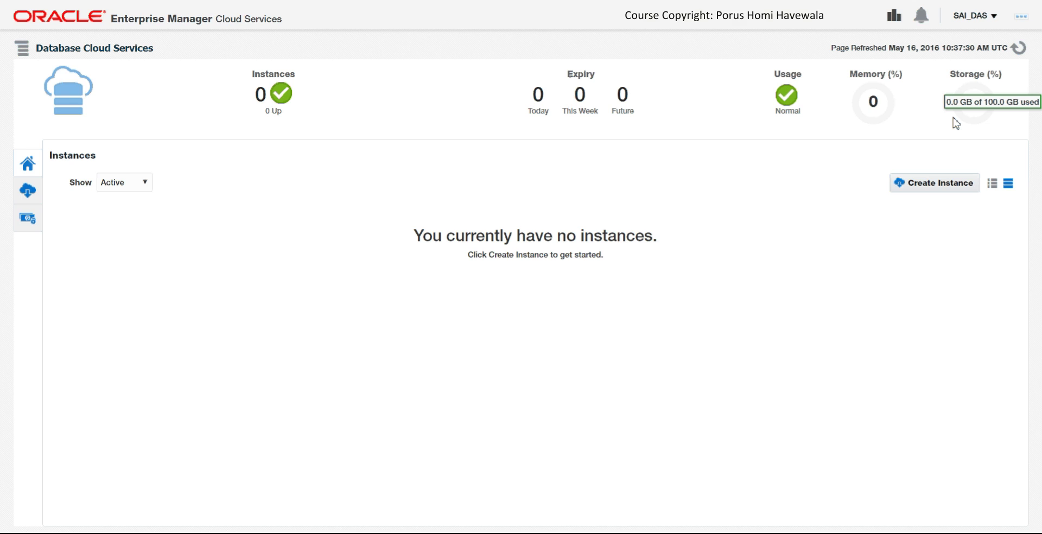
# Examine the usage gauges for storage, memory, databases, pluggable databases and schema services, and close the overview.
pyautogui.click(787, 99)
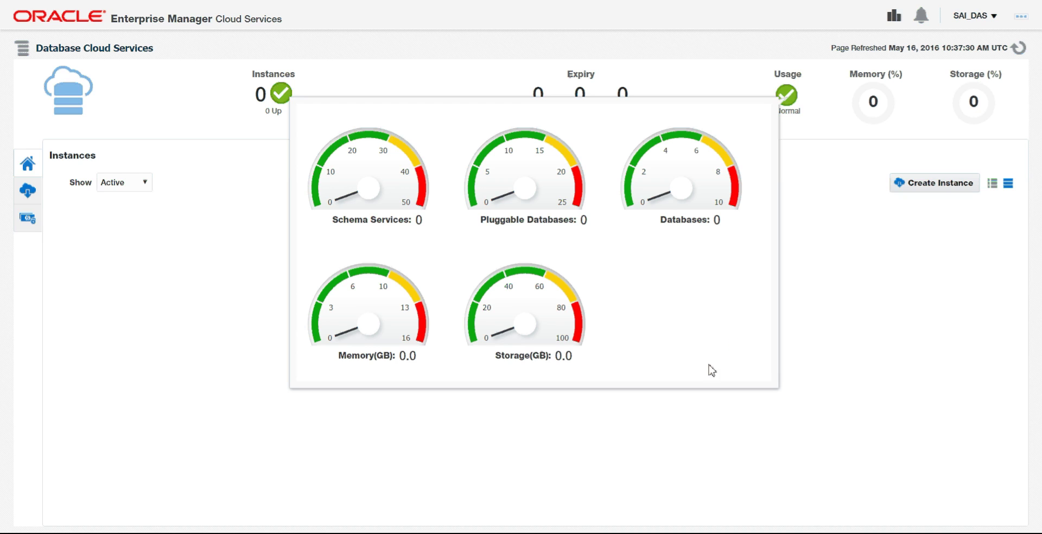
pyautogui.moveTo(577, 347)
pyautogui.moveTo(422, 349)
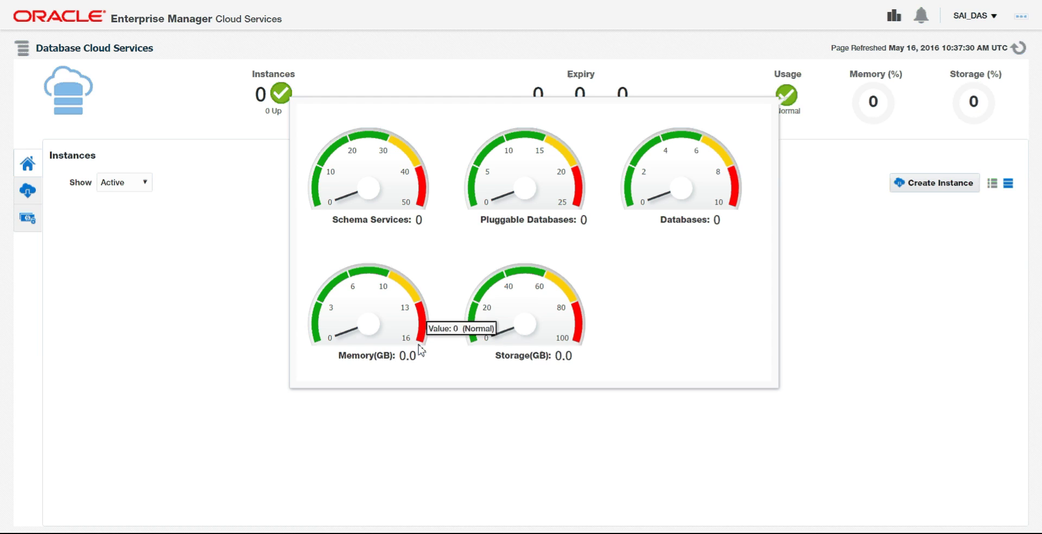
pyautogui.moveTo(729, 214)
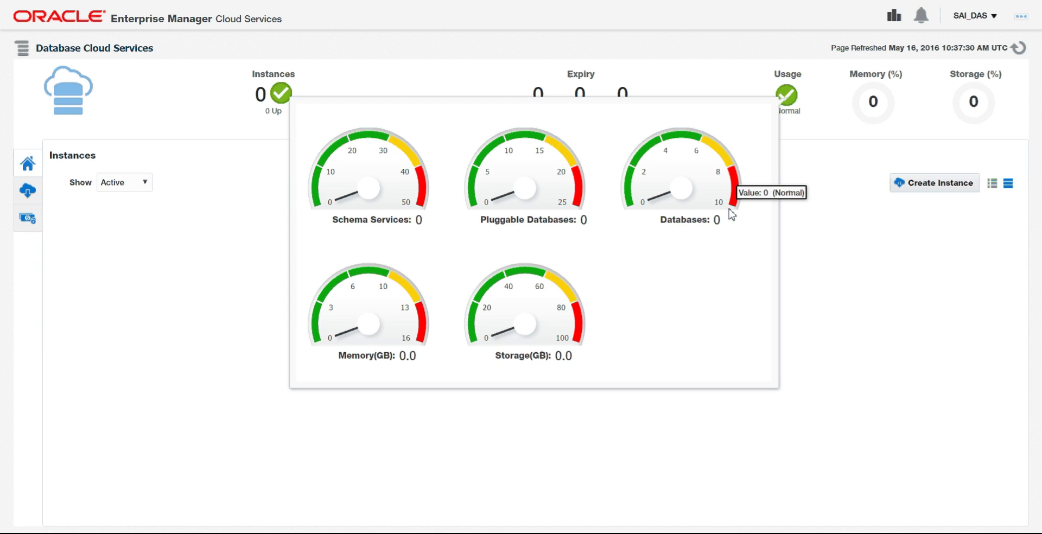
pyautogui.moveTo(579, 211)
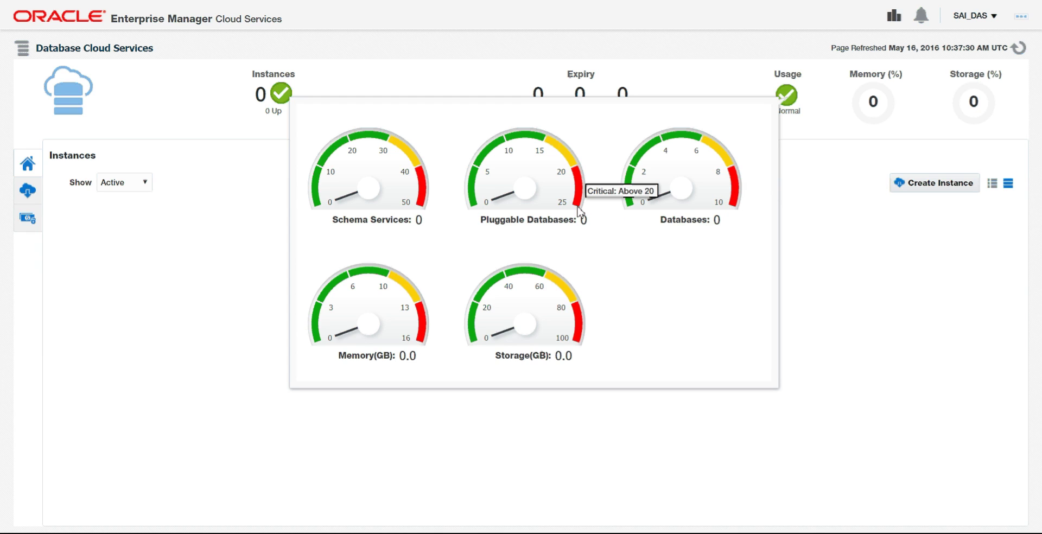
pyautogui.moveTo(418, 213)
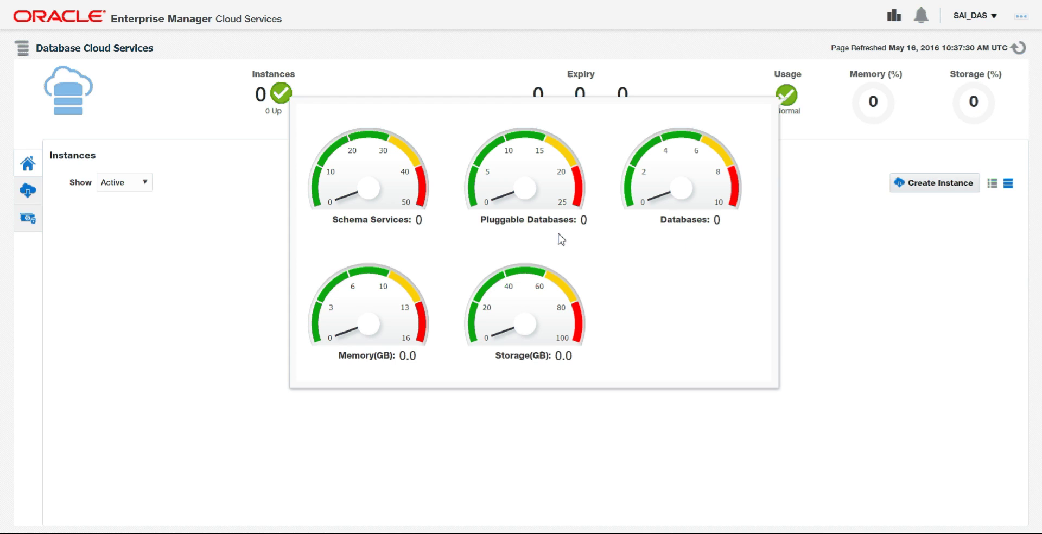
pyautogui.click(869, 276)
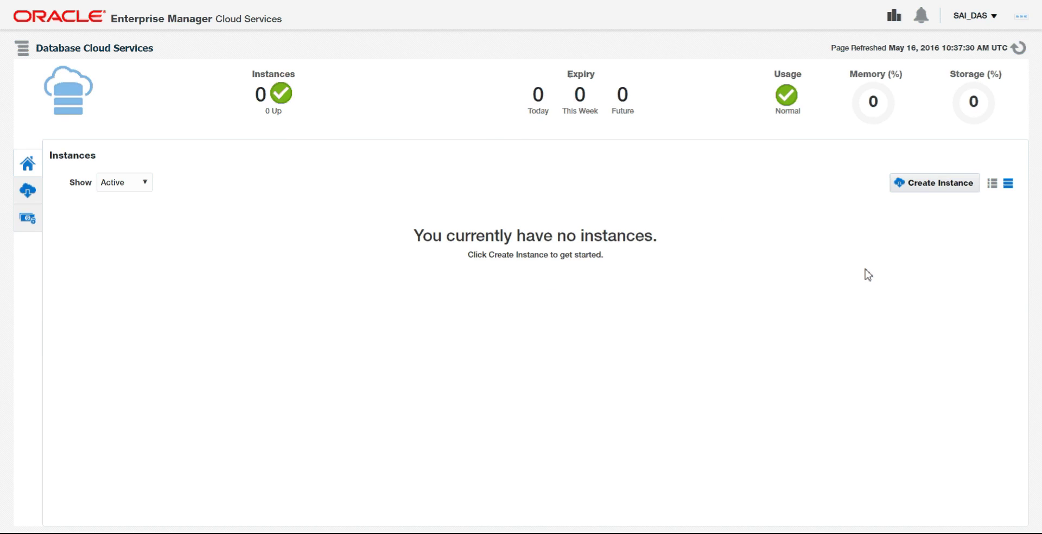
# Start creating a database instance and enlarge the Service Catalog window.
pyautogui.click(916, 189)
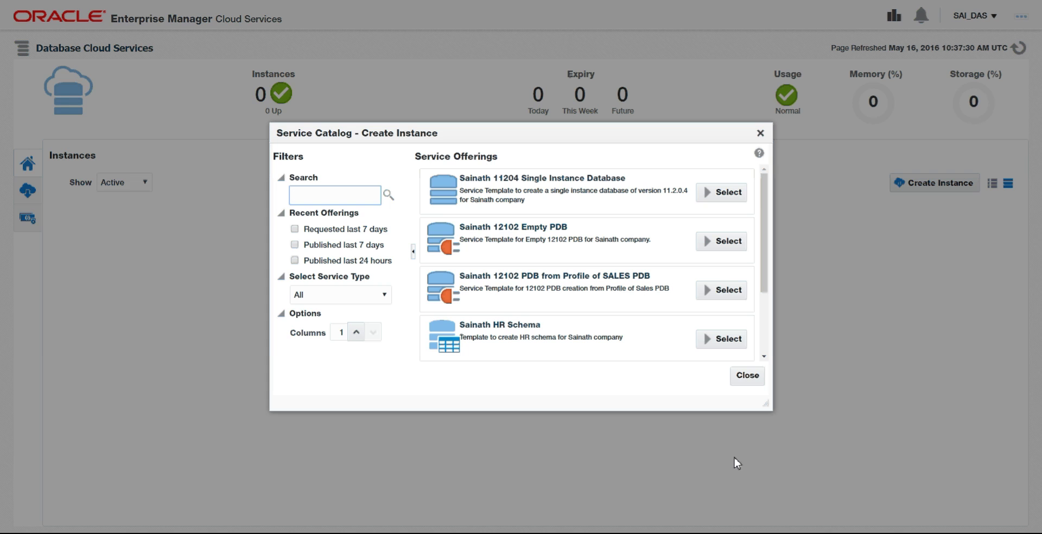
pyautogui.moveTo(773, 414); pyautogui.dragTo(813, 439)
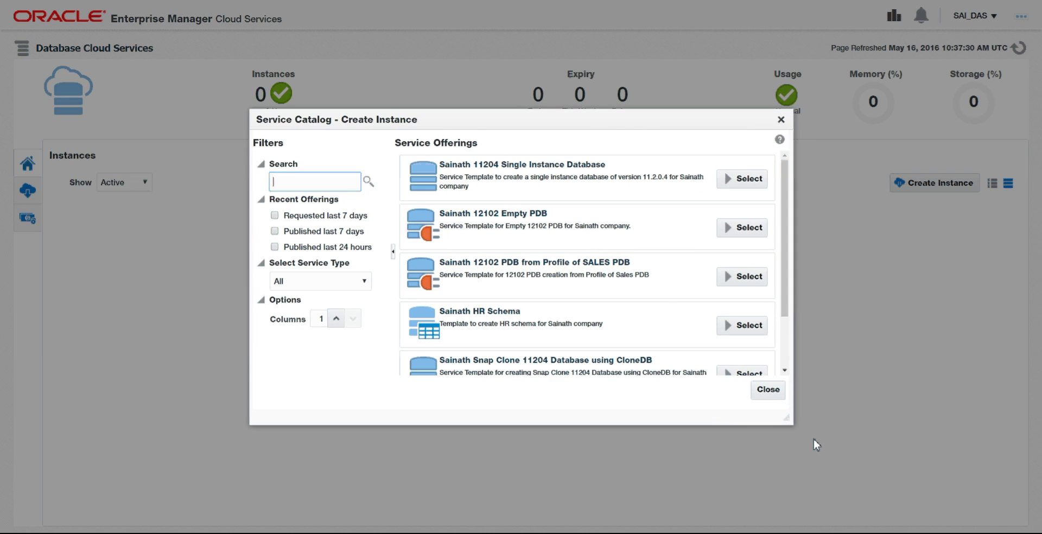
# Filter the service offerings by Database, Pluggable Database and Schema in turn, and return the service type to All.
pyautogui.click(293, 286)
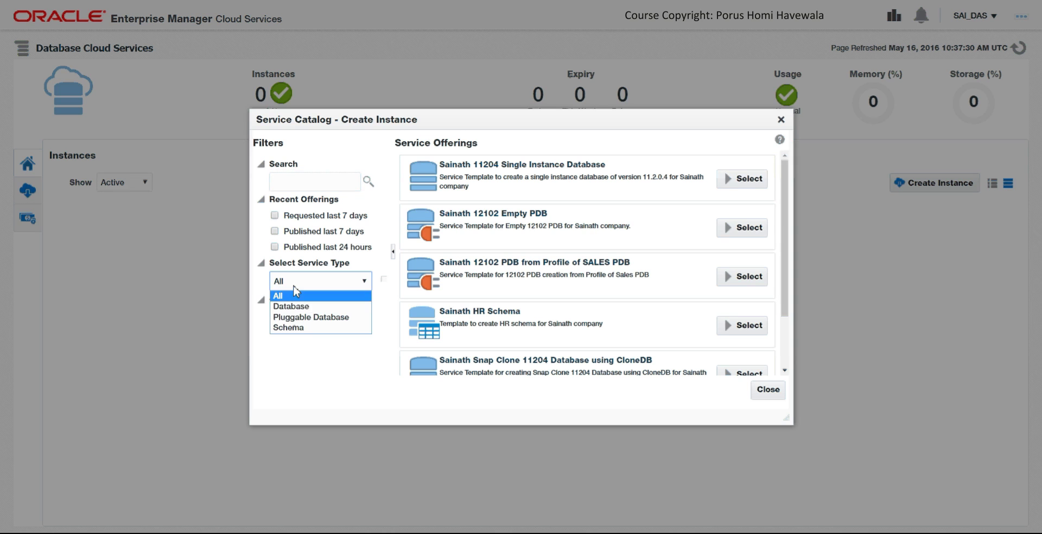
pyautogui.click(294, 308)
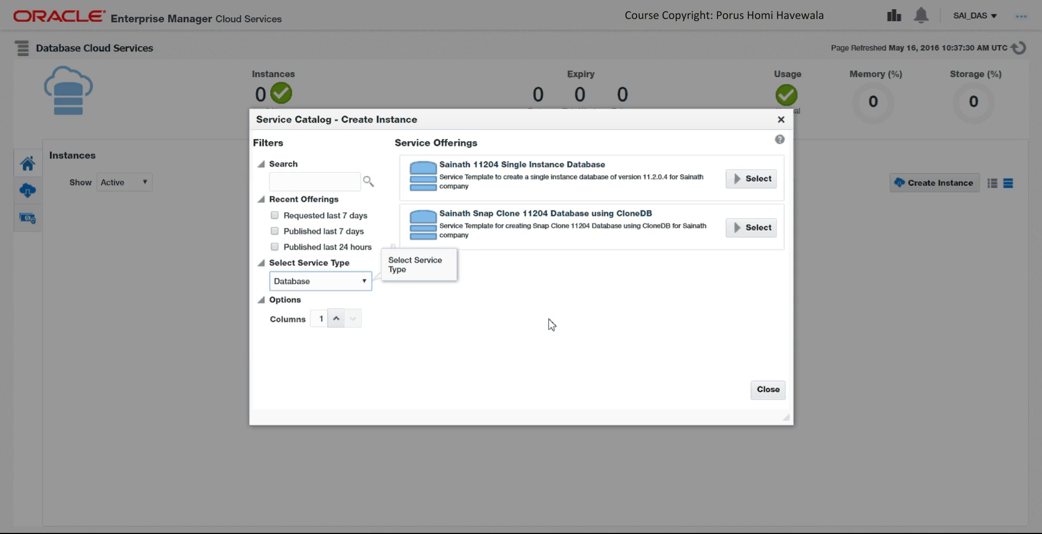
pyautogui.click(279, 286)
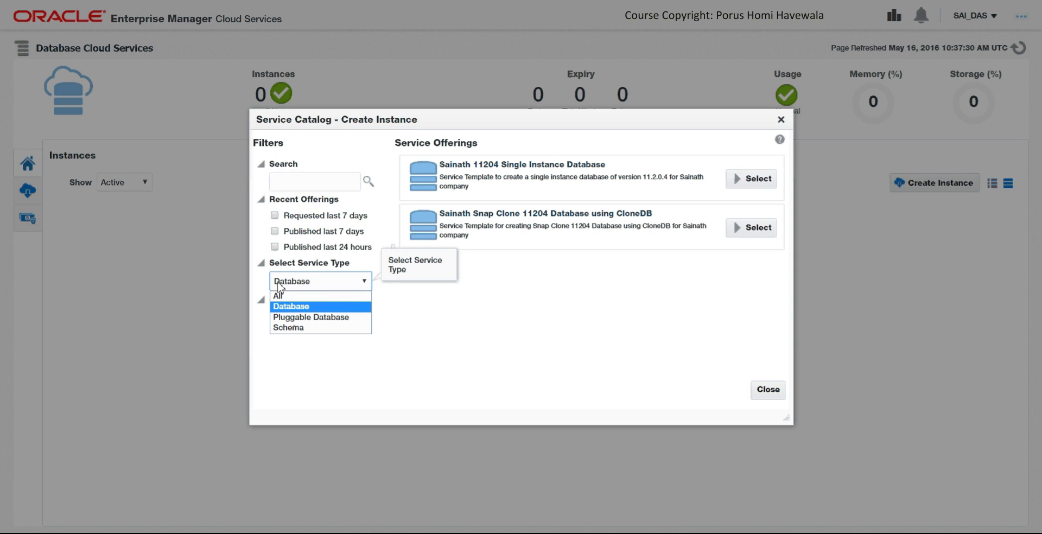
pyautogui.click(299, 318)
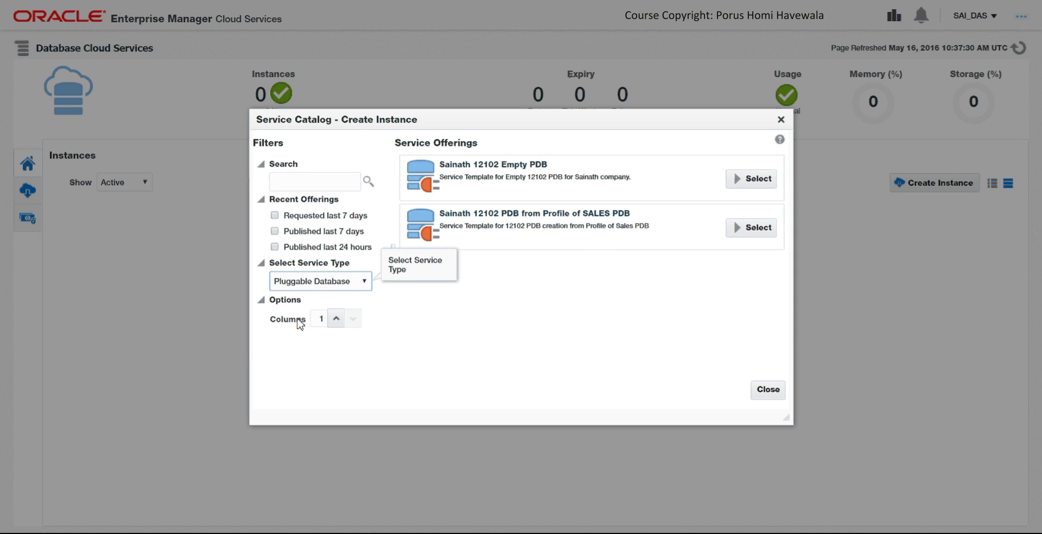
pyautogui.click(314, 281)
pyautogui.click(320, 327)
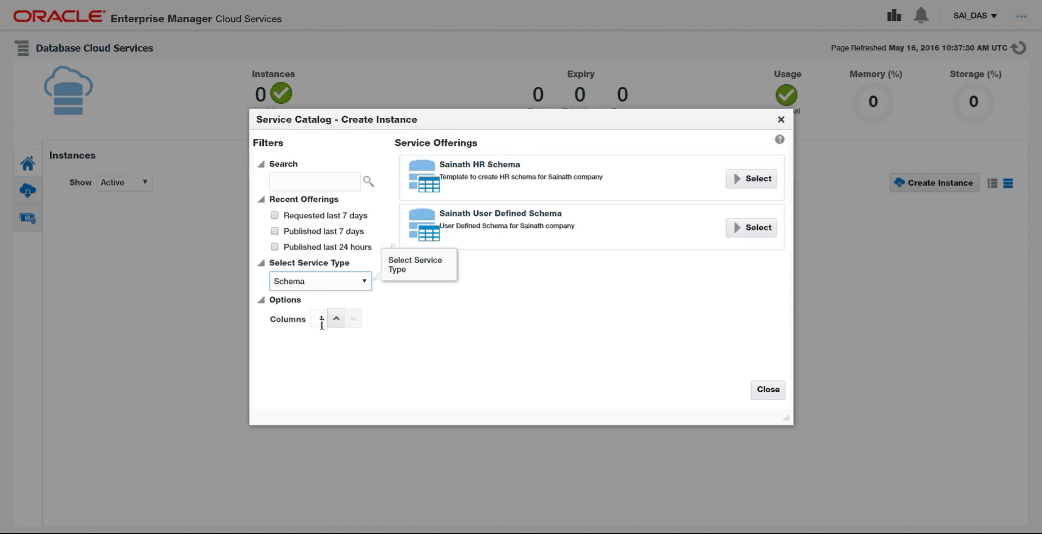
pyautogui.click(318, 281)
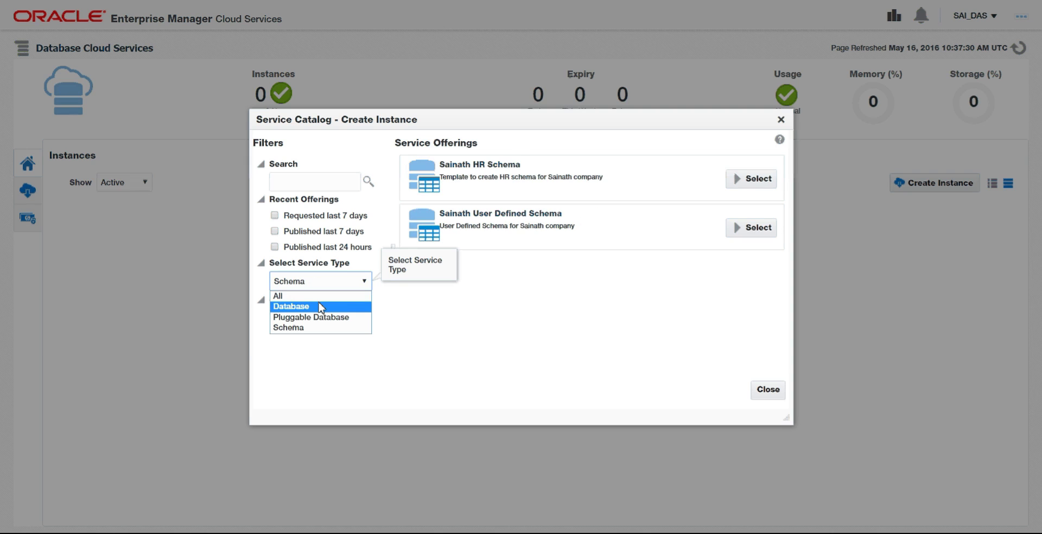
pyautogui.click(318, 296)
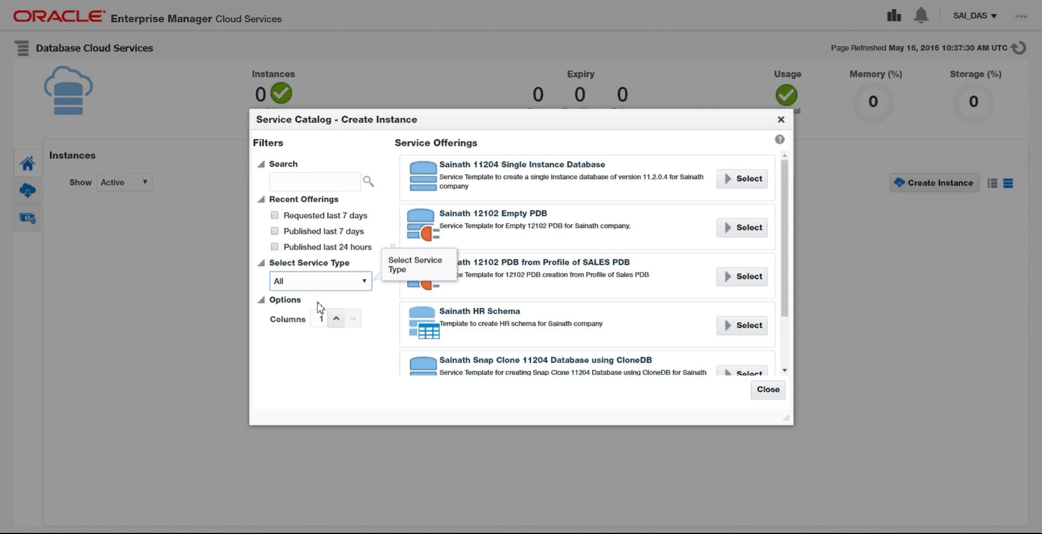
pyautogui.click(331, 373)
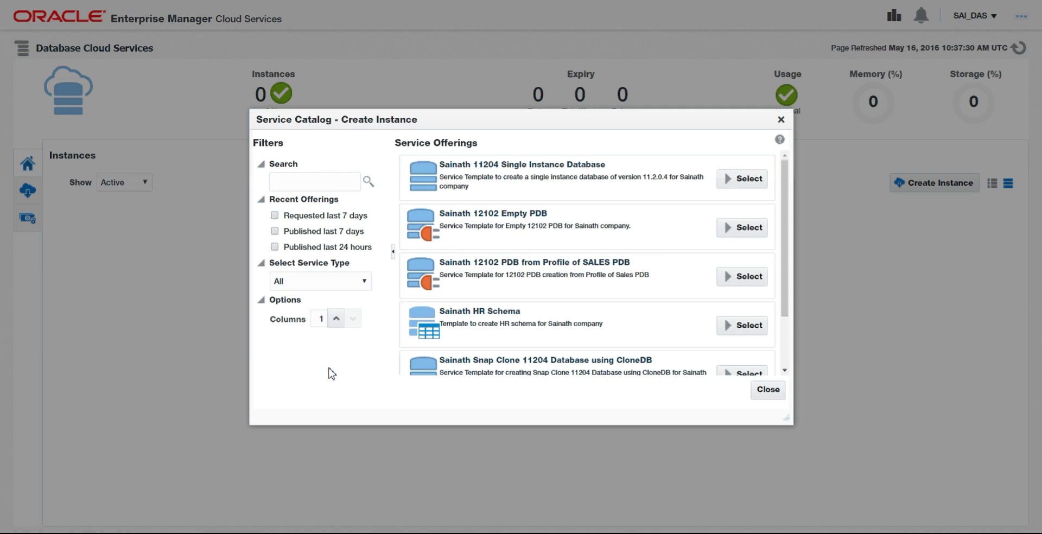
# Try showing the service offerings in two and three columns, and return the list to one column.
pyautogui.click(337, 319)
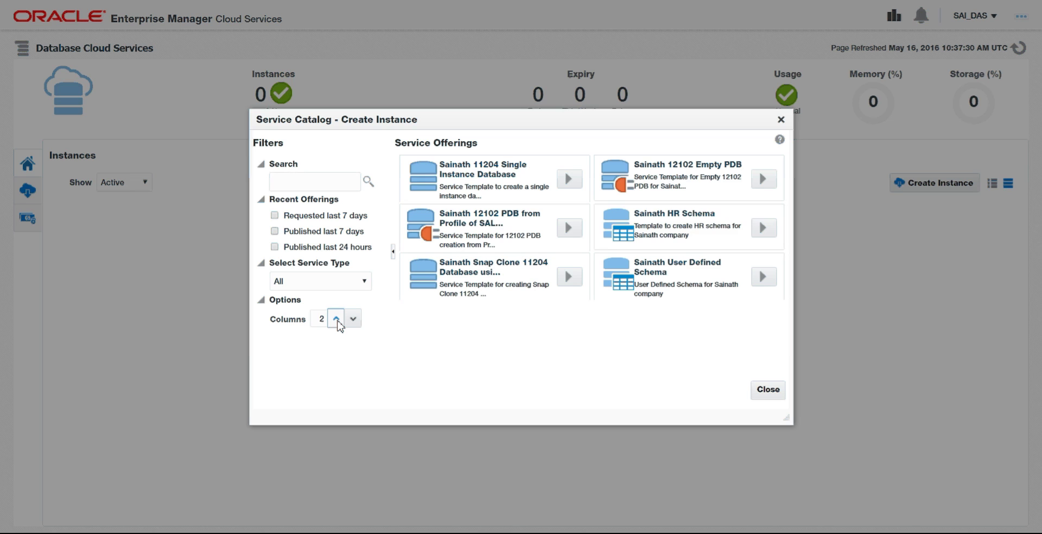
pyautogui.click(337, 319)
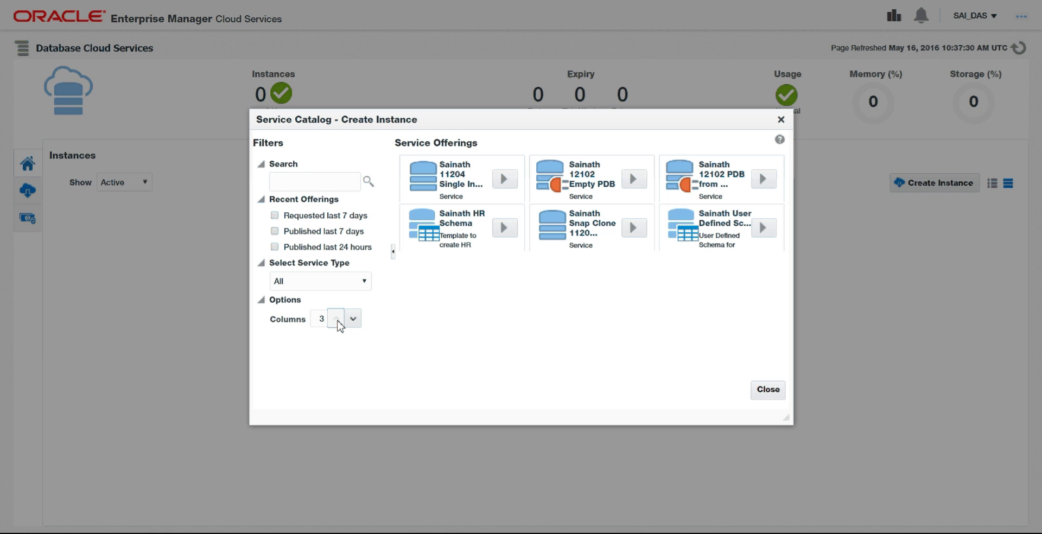
pyautogui.click(354, 320)
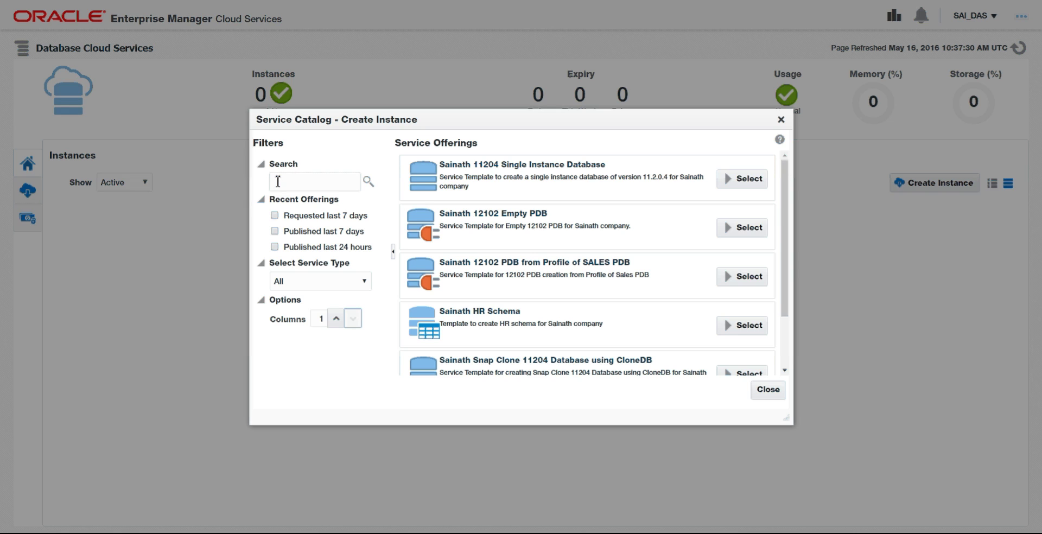
# Check the recent offerings requested in the last 7 days and published in the last 7 days and 24 hours, leaving these filters cleared.
pyautogui.click(275, 217)
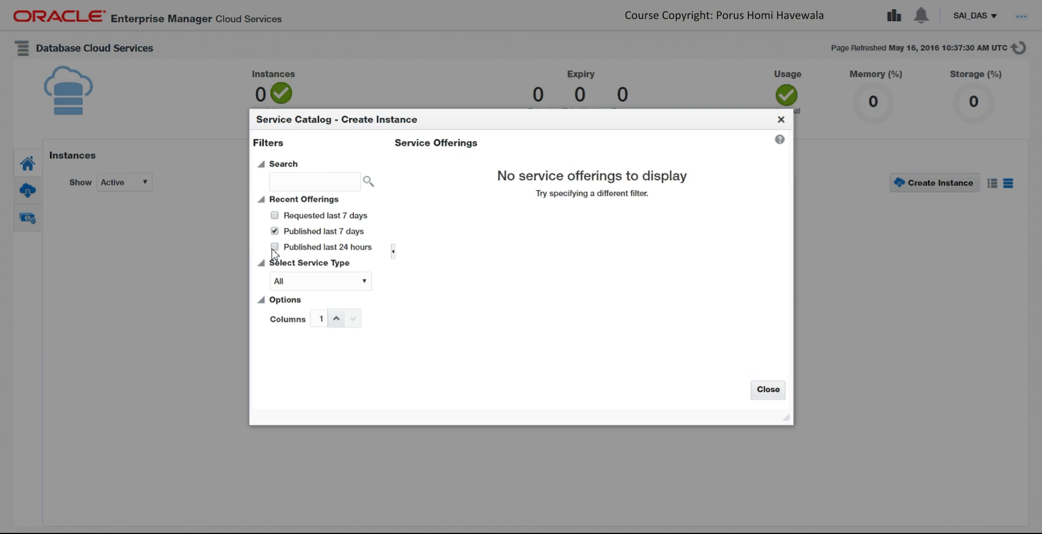
pyautogui.click(275, 231)
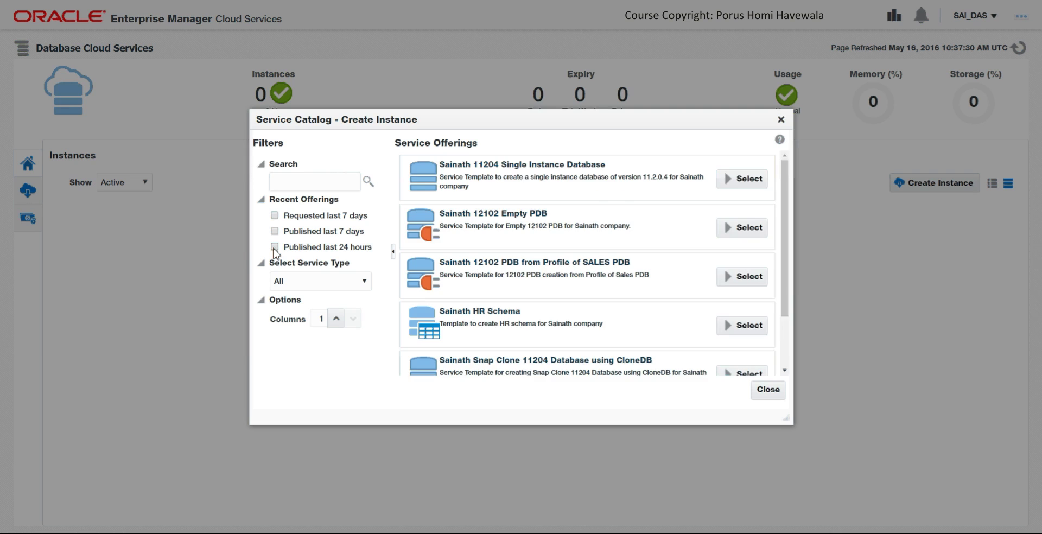
pyautogui.click(274, 247)
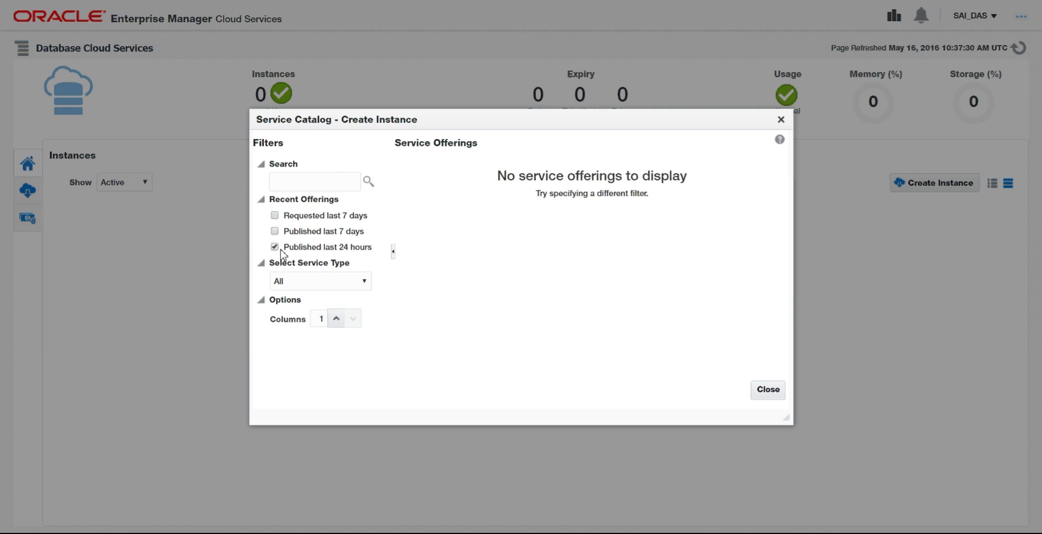
pyautogui.click(275, 248)
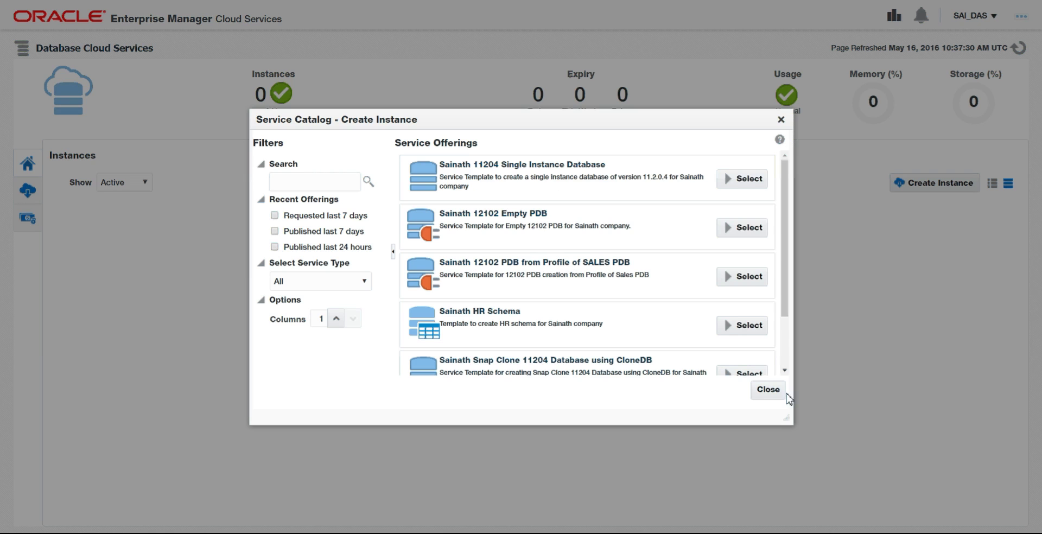
# Enlarge the catalog window further and select the Sainath 11204 Single Instance Database offering.
pyautogui.moveTo(787, 417); pyautogui.dragTo(826, 458)
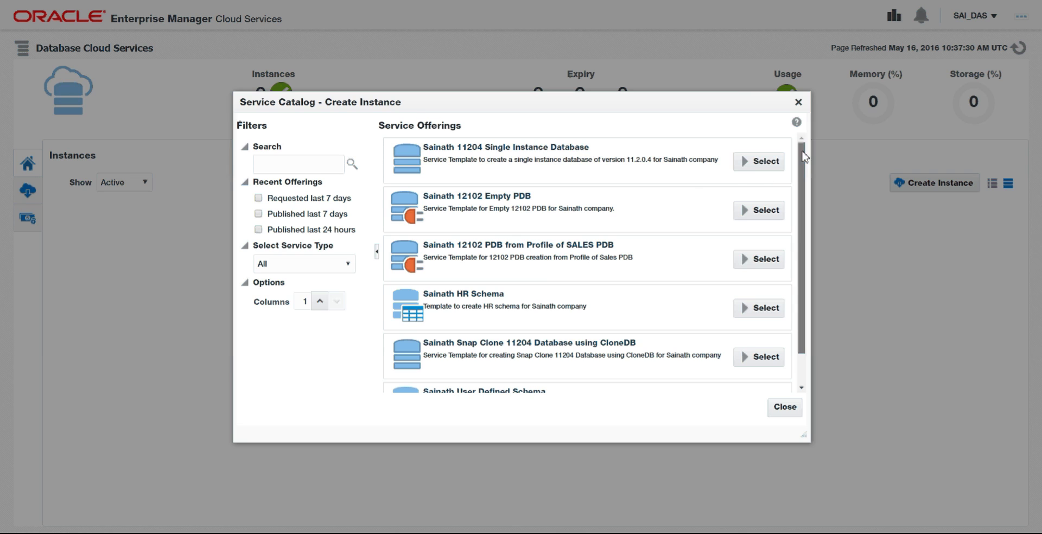
pyautogui.click(745, 168)
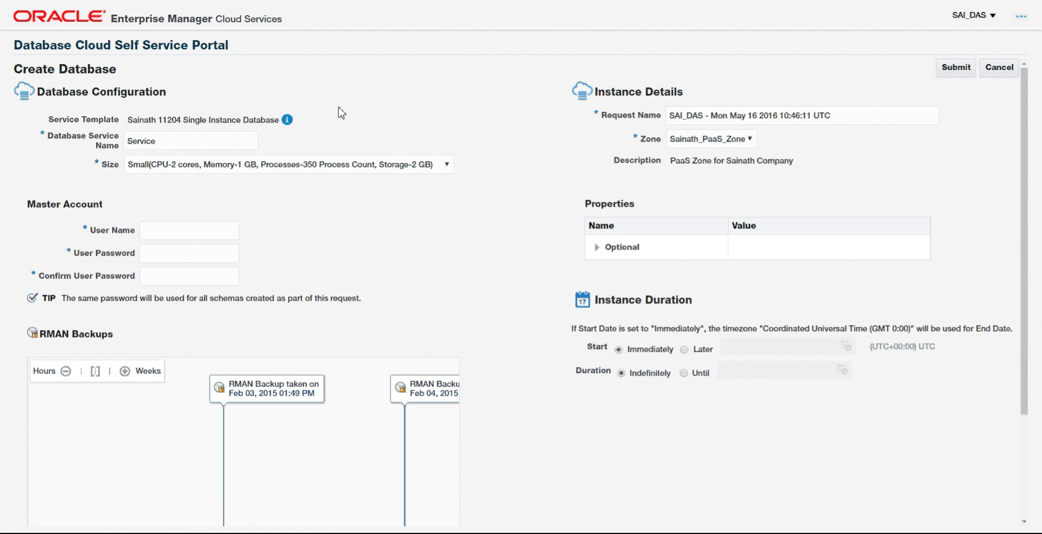
# Set the database service name to SAITEST1 and choose the Small size with 2 CPU cores, 1 GB memory and 2 GB storage.
pyautogui.click(193, 139)
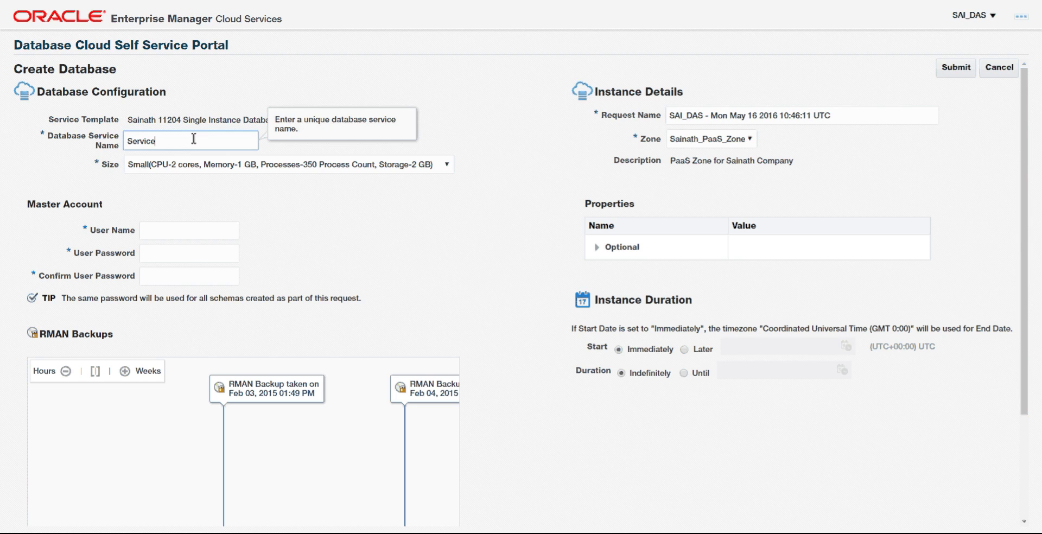
pyautogui.press('BackSpace')
pyautogui.press('BackSpace')
pyautogui.press('BackSpace')
pyautogui.press('BackSpace')
pyautogui.press('BackSpace')
pyautogui.press('BackSpace')
pyautogui.press('BackSpace')
pyautogui.write('SAITEST1')
pyautogui.press('Tab')
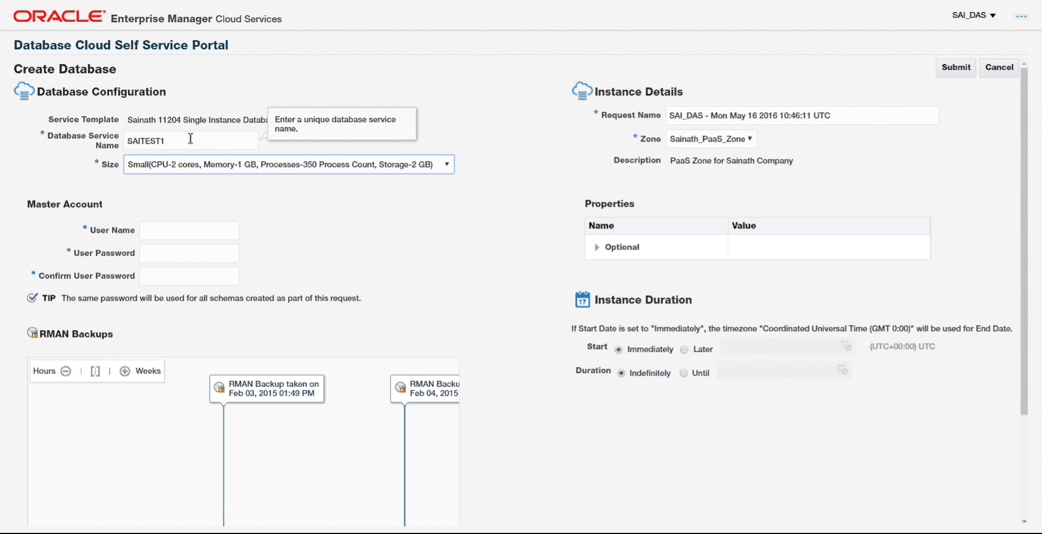
pyautogui.click(154, 169)
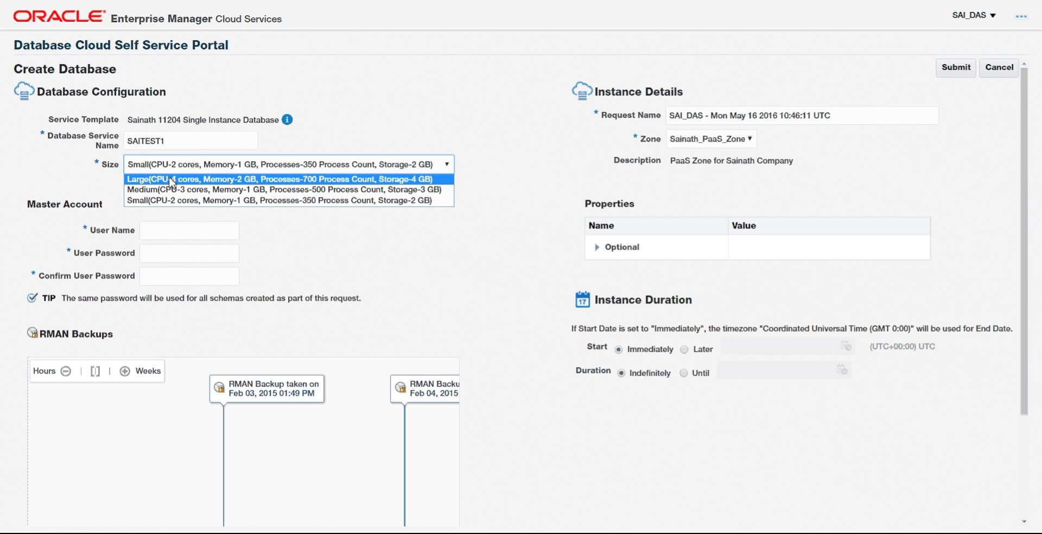
pyautogui.click(197, 201)
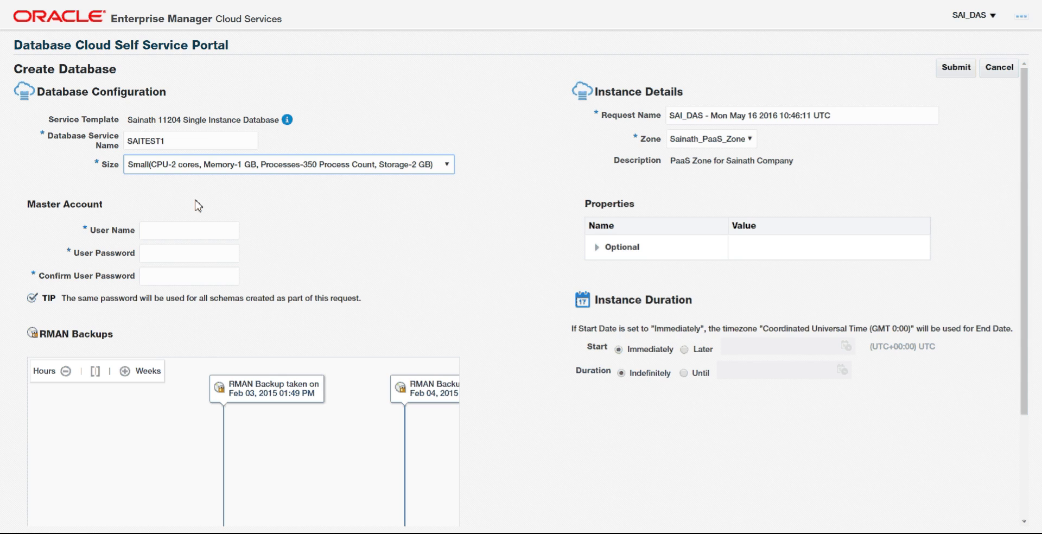
# Set the master account user name to SAIMASTER, and enter and confirm the account's password.
pyautogui.click(165, 230)
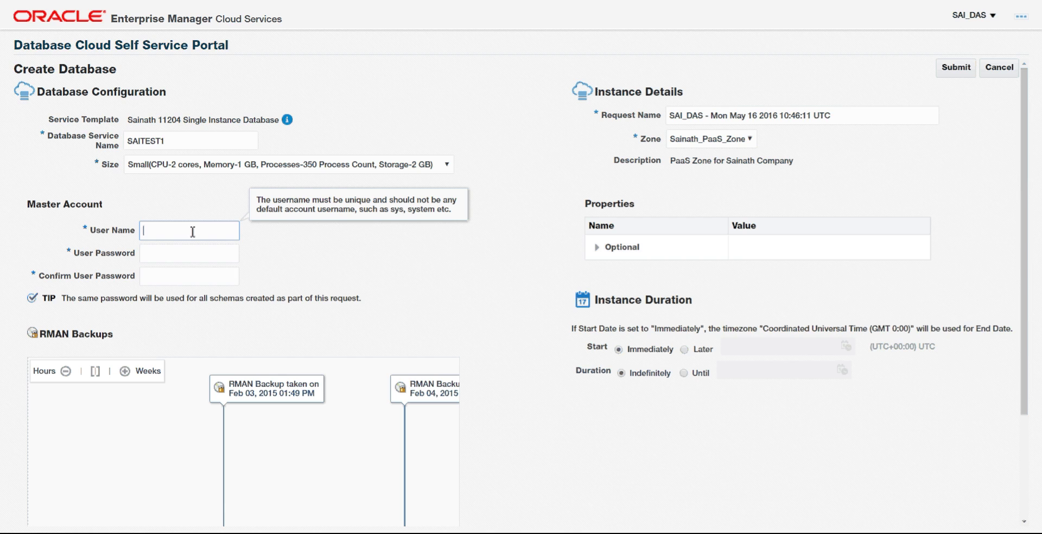
pyautogui.write('SAIMASTER')
pyautogui.press('Tab')
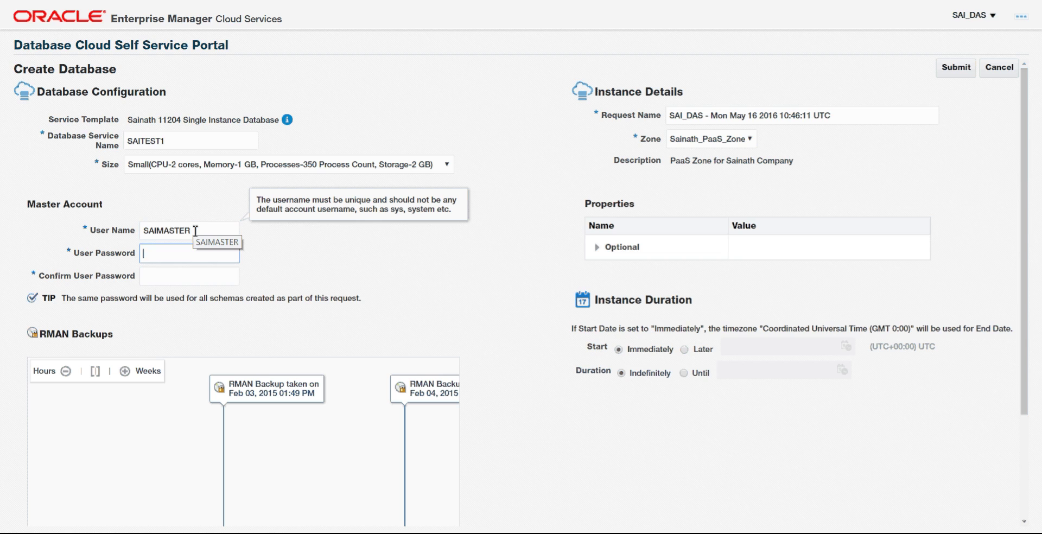
pyautogui.write('••••')
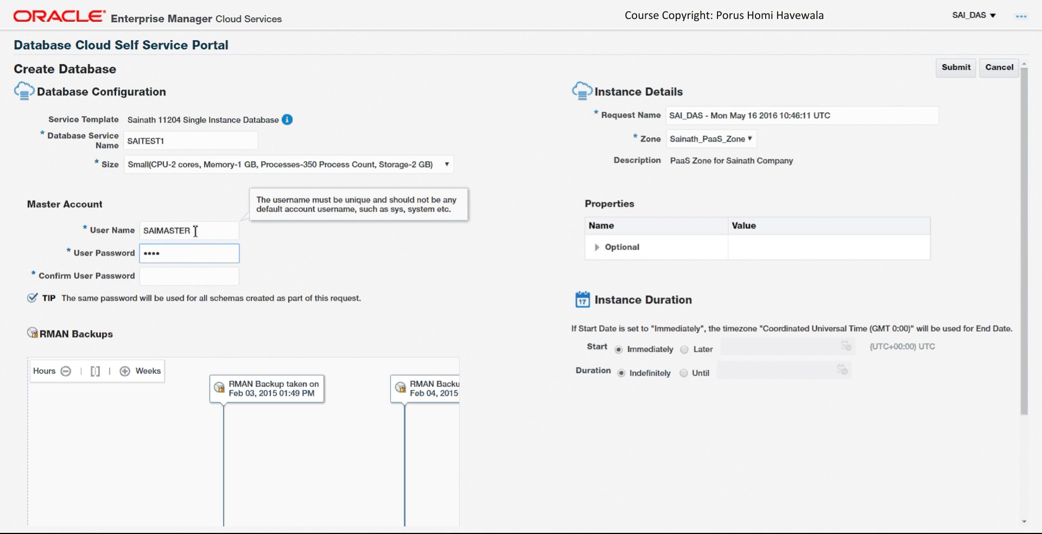
pyautogui.write('••••')
pyautogui.press('Tab')
pyautogui.write('•••••••')
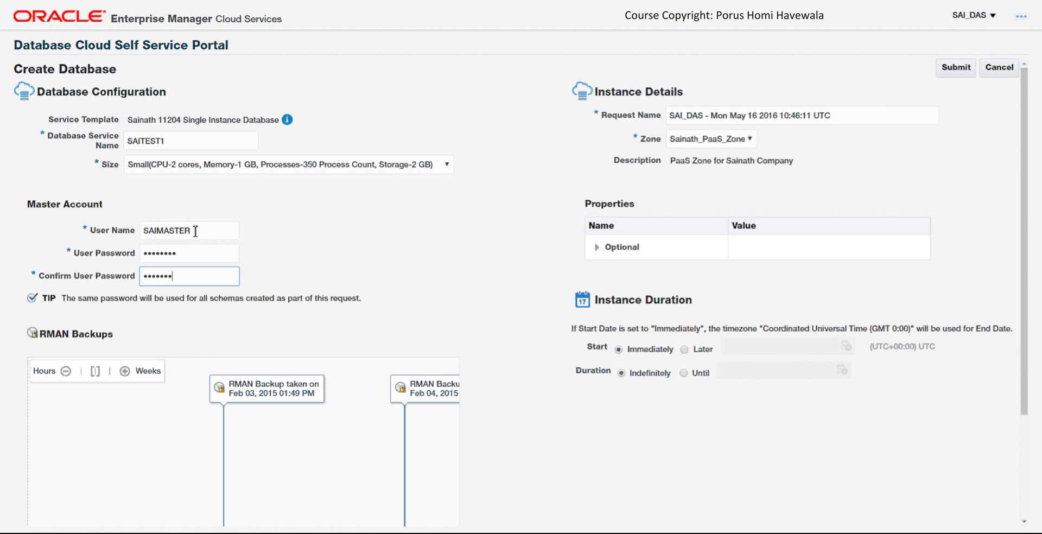
pyautogui.write('•')
pyautogui.press('Tab')
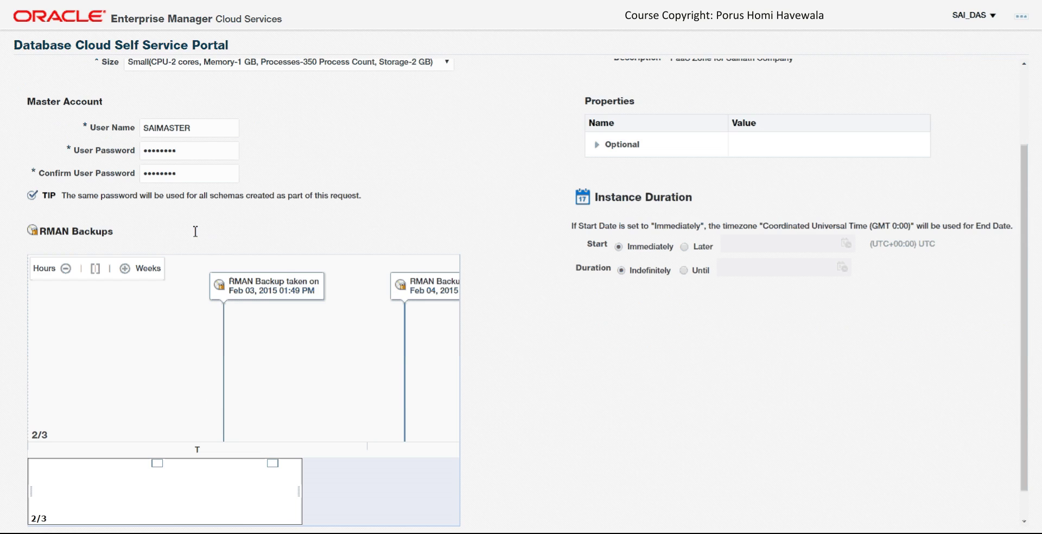
# Select the RMAN backup taken on Feb 03, 2015 01:49 PM as the source for the new database.
pyautogui.click(282, 293)
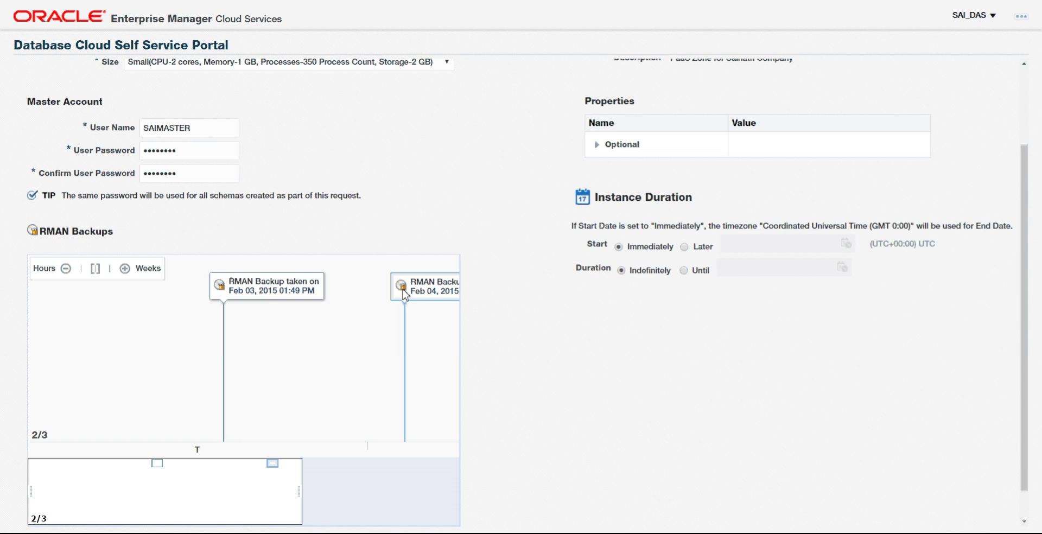
pyautogui.click(263, 299)
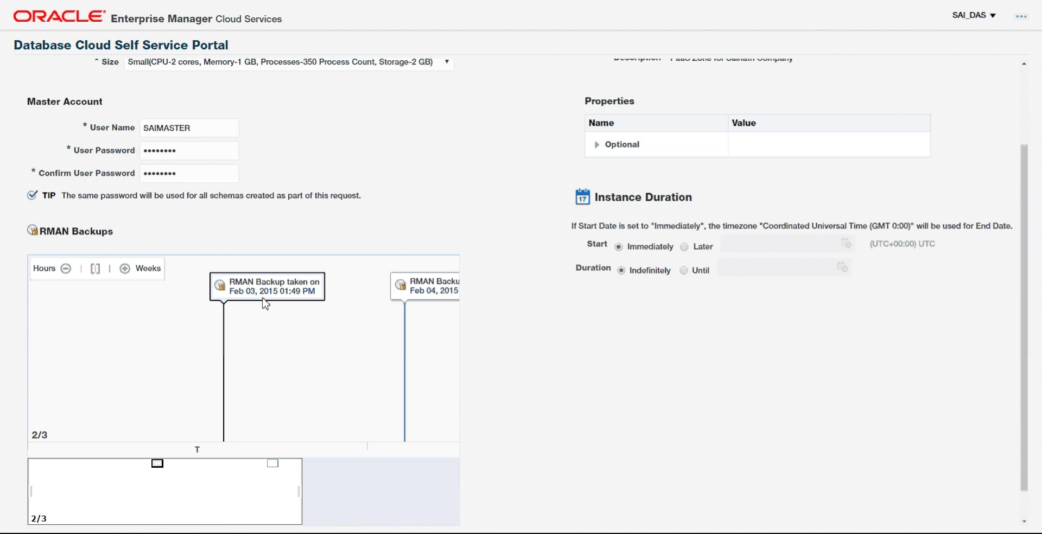
pyautogui.scroll(-1, 266, 303)
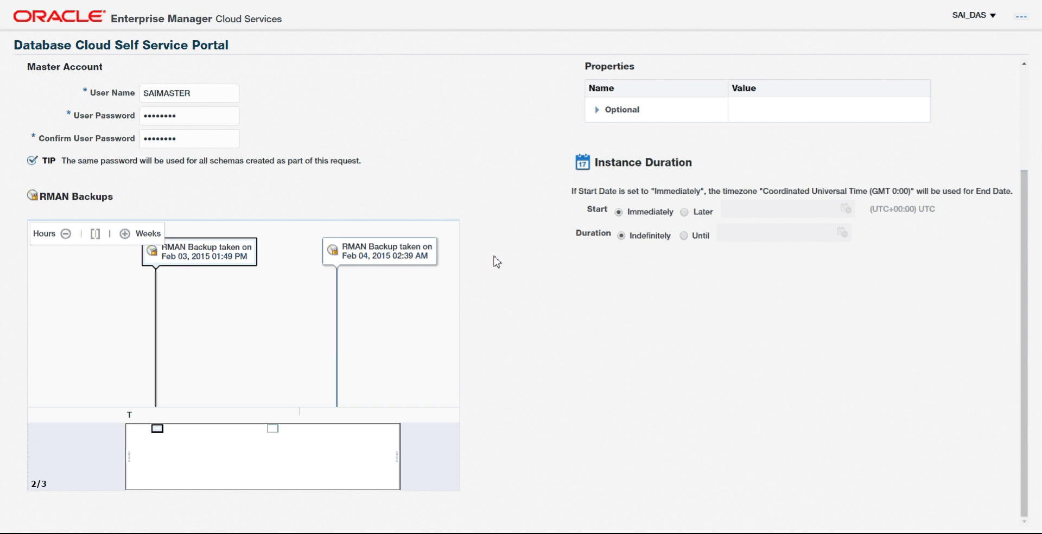
pyautogui.scroll(4, 514, 248)
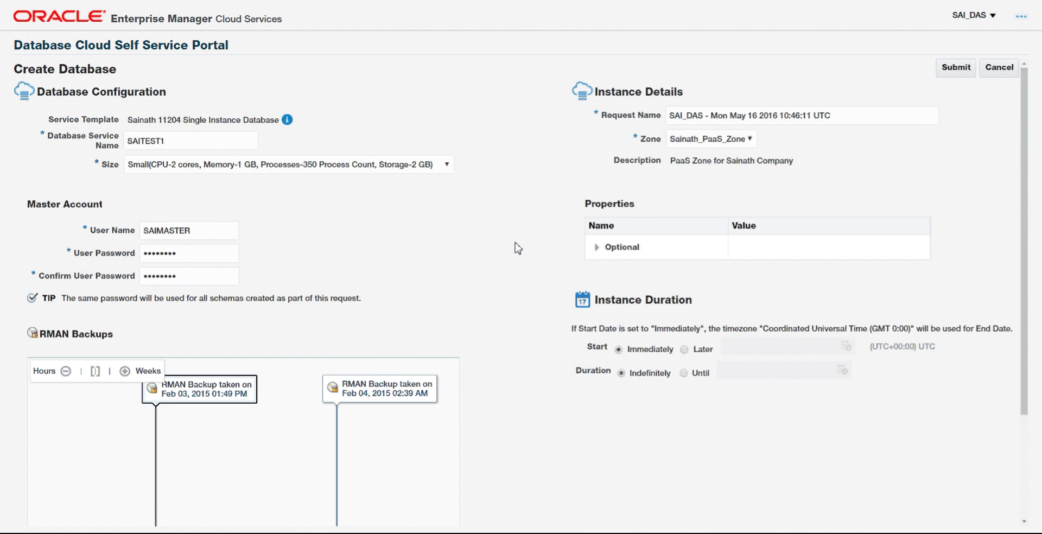
# Check the request name and zone choices, keeping Sainath_PaaS_Zone, and expand the optional instance properties.
pyautogui.click(857, 118)
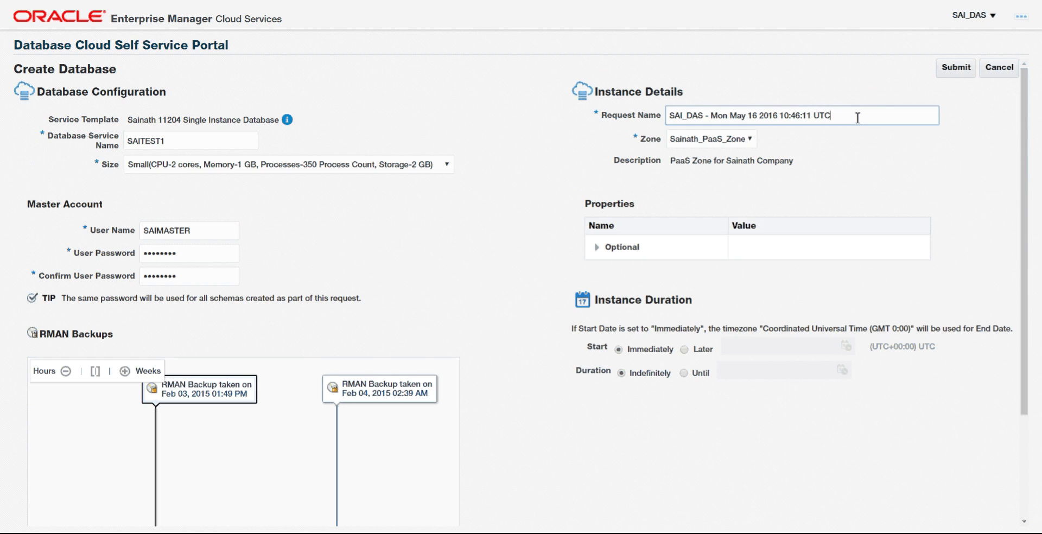
pyautogui.click(681, 142)
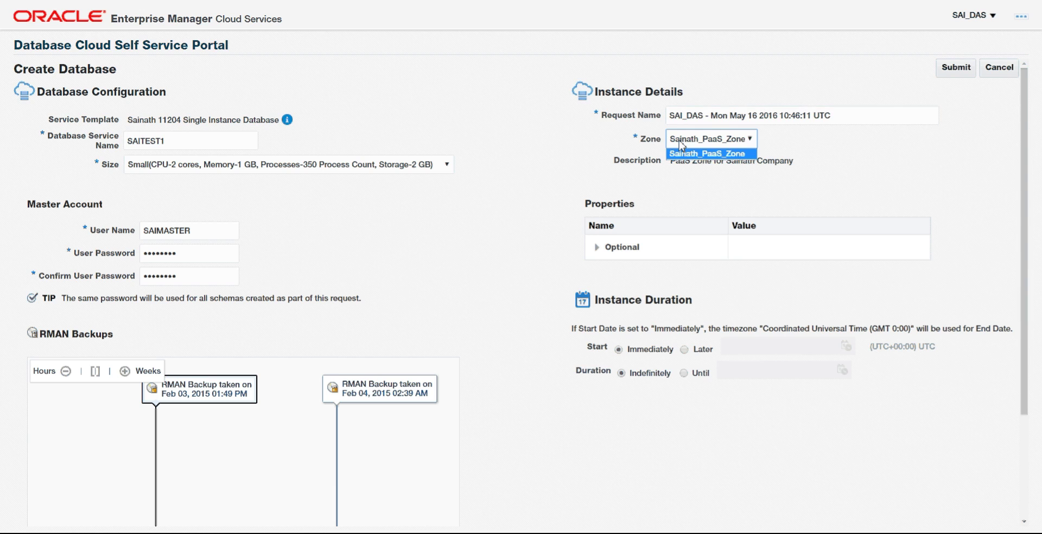
pyautogui.click(680, 144)
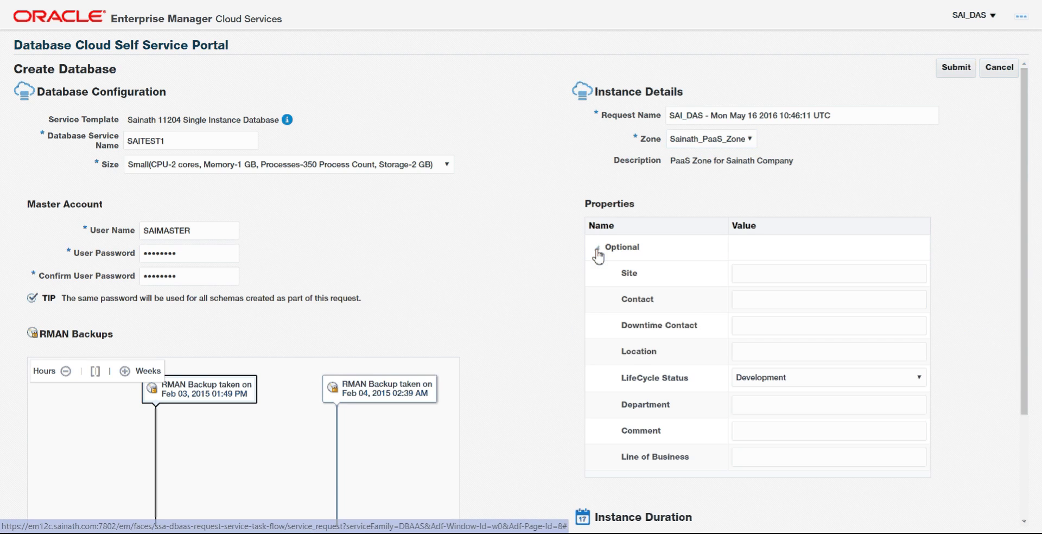
# Review the optional properties and the available lifecycle status choices, leaving Development selected.
pyautogui.scroll(-1, 546, 288)
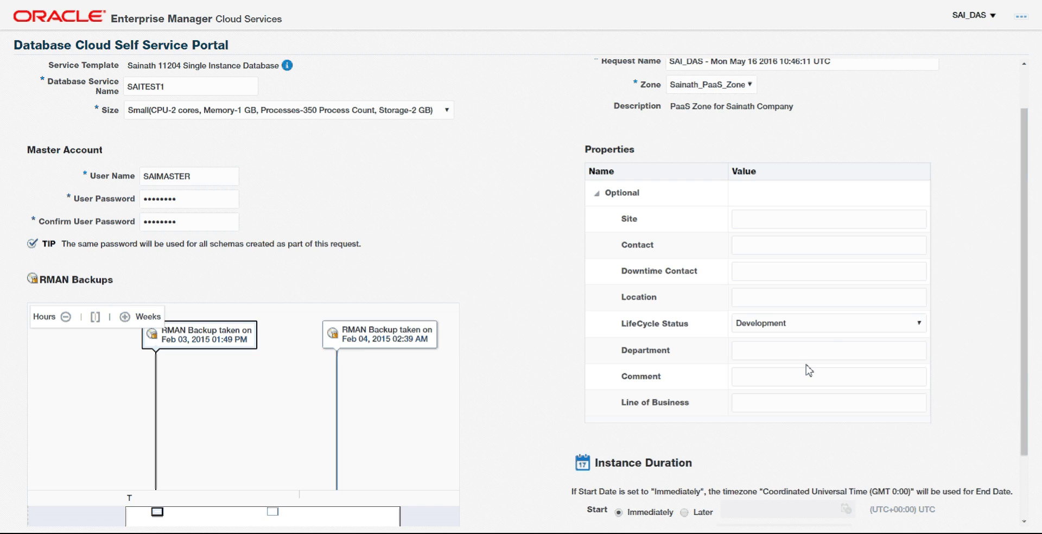
pyautogui.click(792, 324)
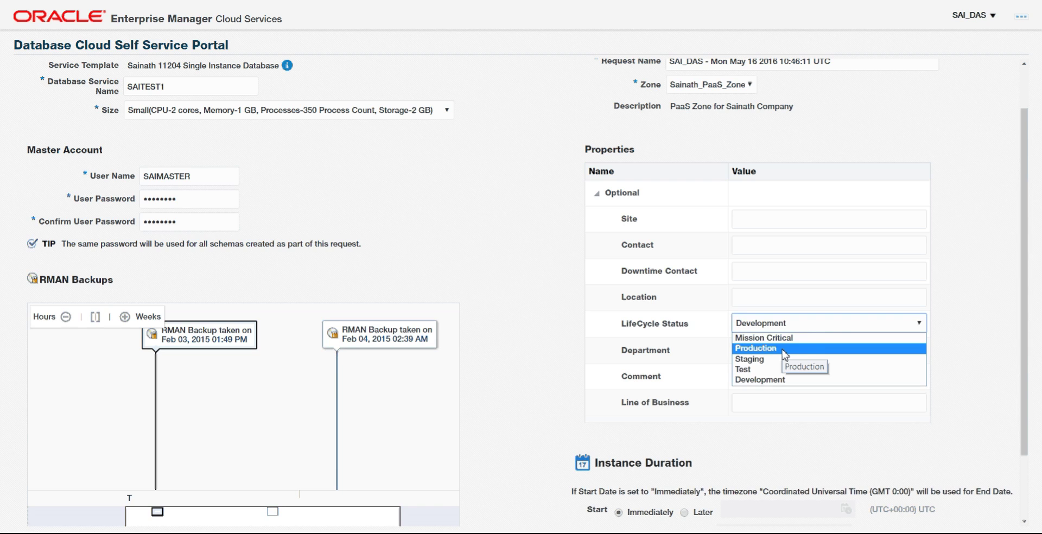
pyautogui.click(672, 350)
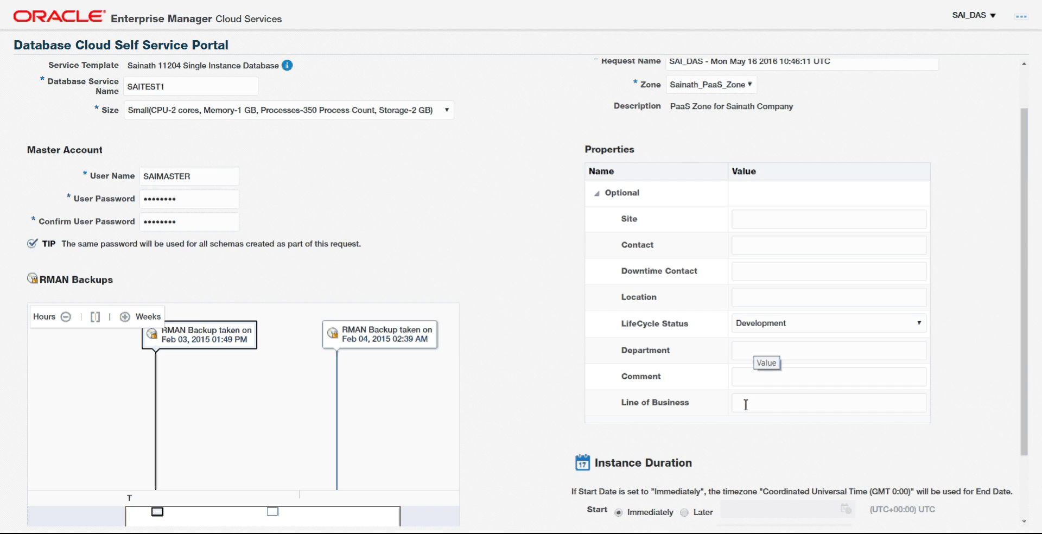
# Review the instance duration settings and submit the Create Database request.
pyautogui.scroll(-2, 745, 404)
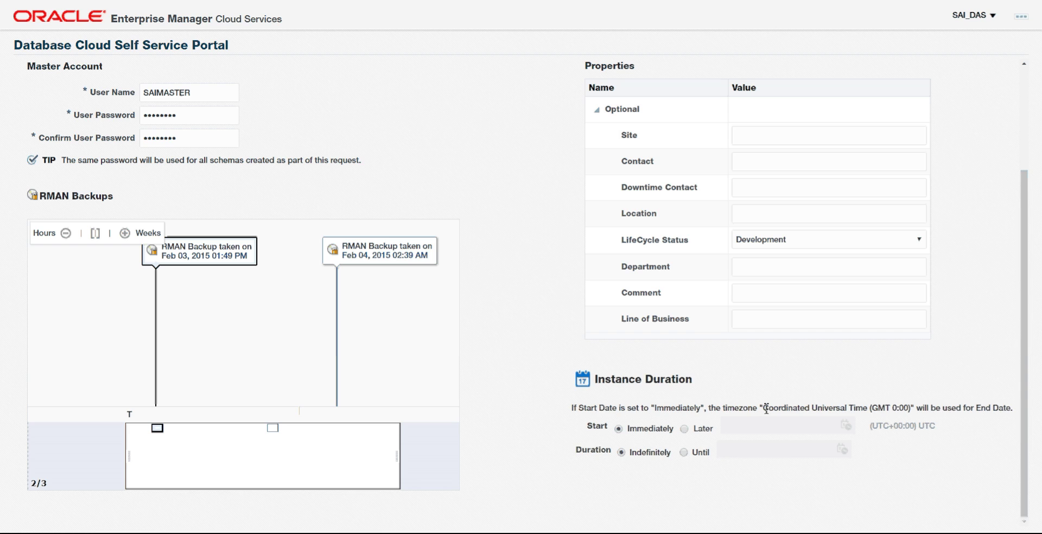
pyautogui.scroll(3, 944, 369)
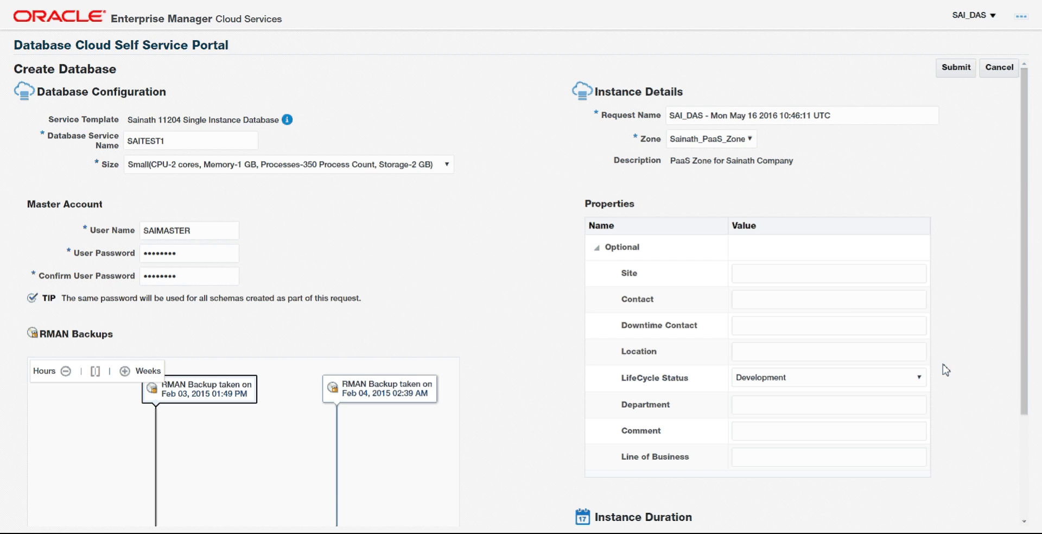
pyautogui.click(956, 67)
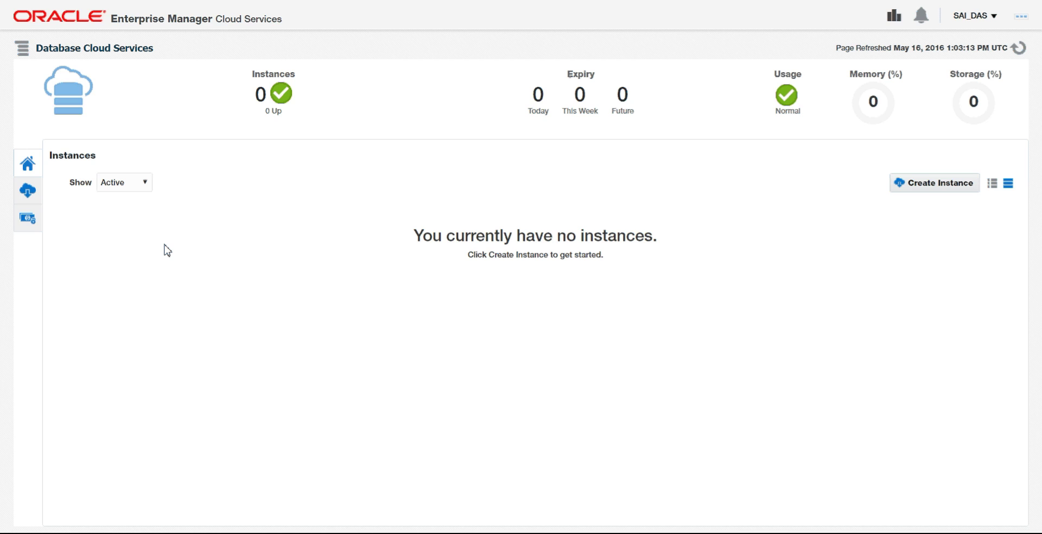
# Open the details of the newly submitted Create Database request, enlarge its execution steps area and set the refresh interval to 10 seconds.
pyautogui.click(28, 191)
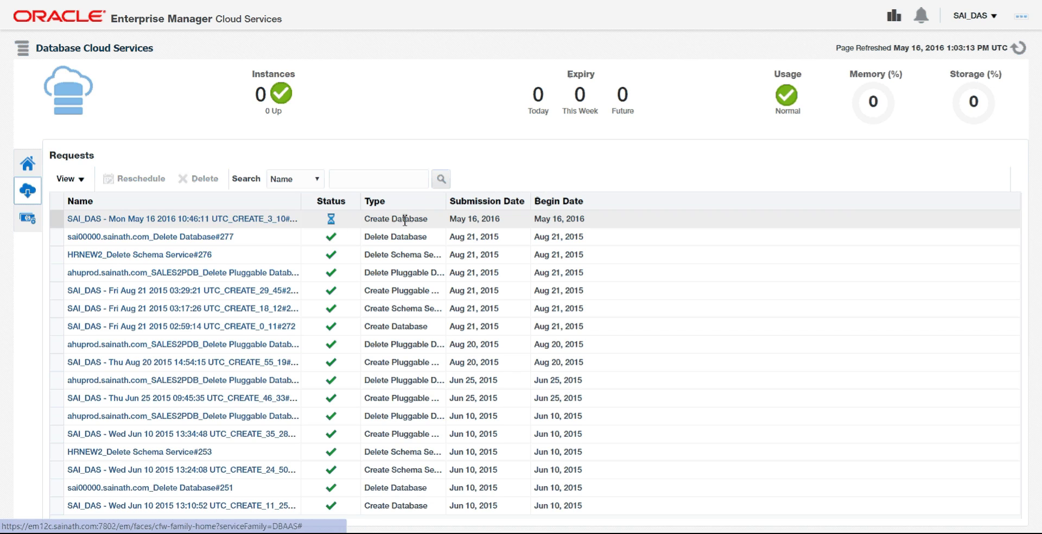
pyautogui.click(251, 222)
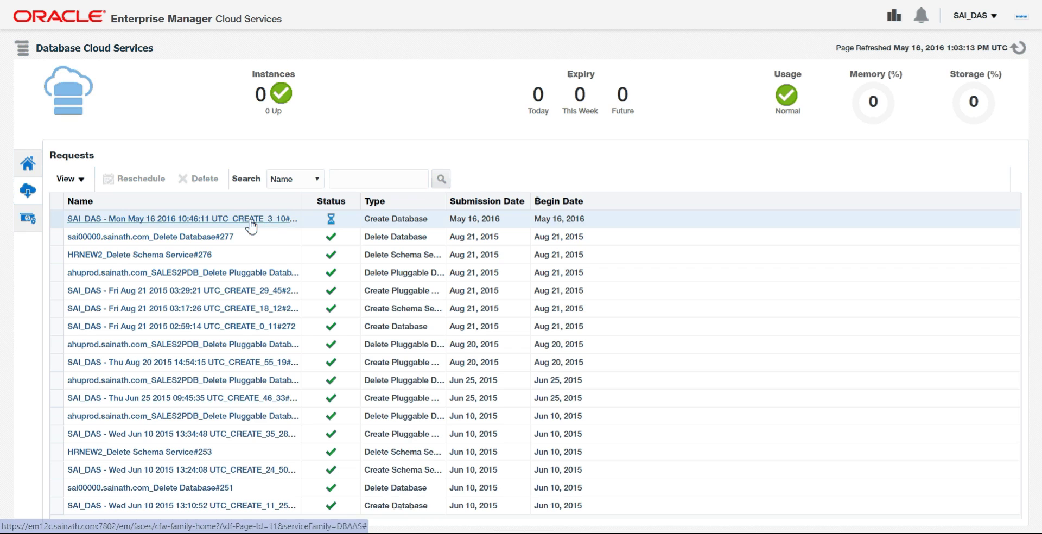
pyautogui.click(250, 222)
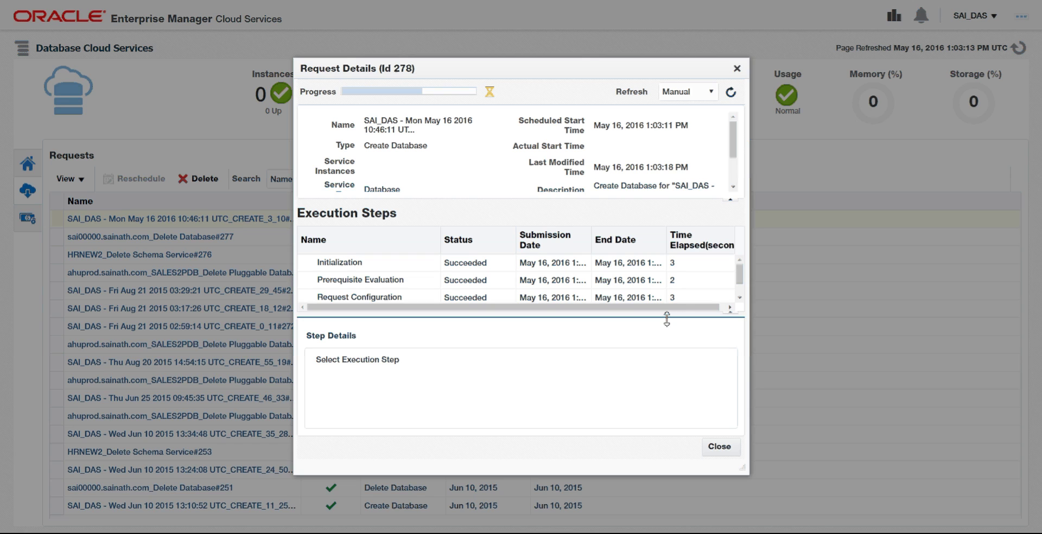
pyautogui.moveTo(668, 334); pyautogui.dragTo(664, 386)
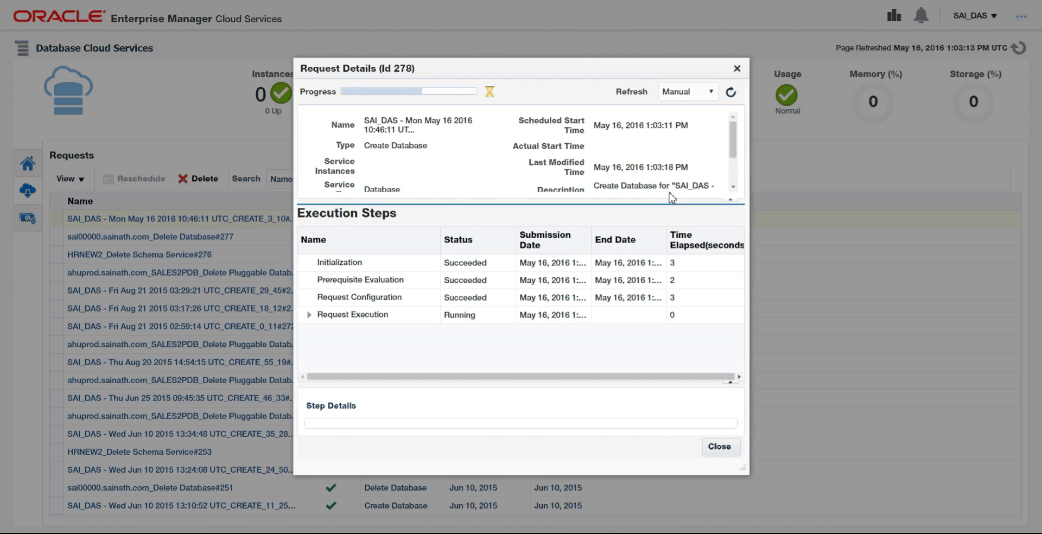
pyautogui.click(697, 97)
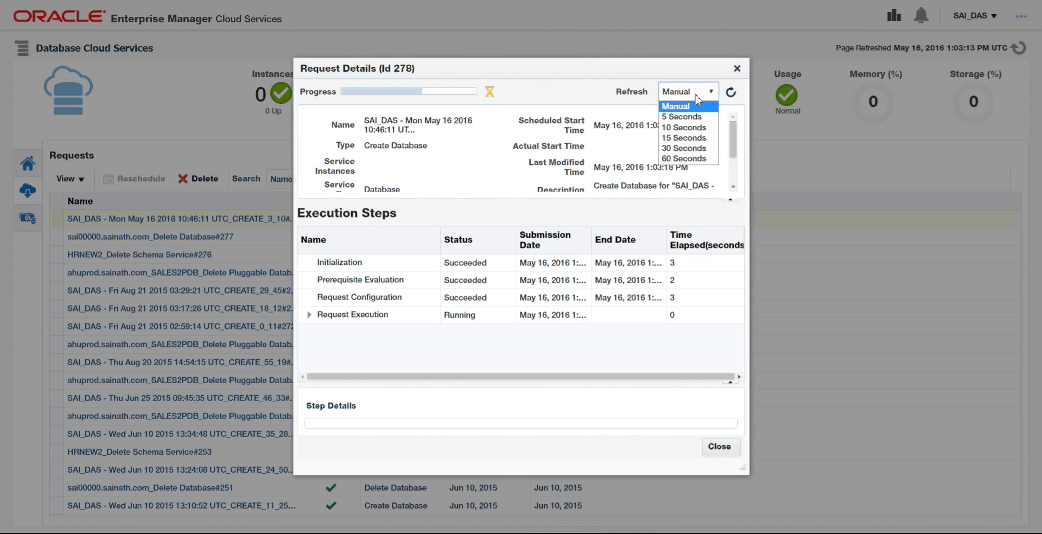
pyautogui.click(681, 129)
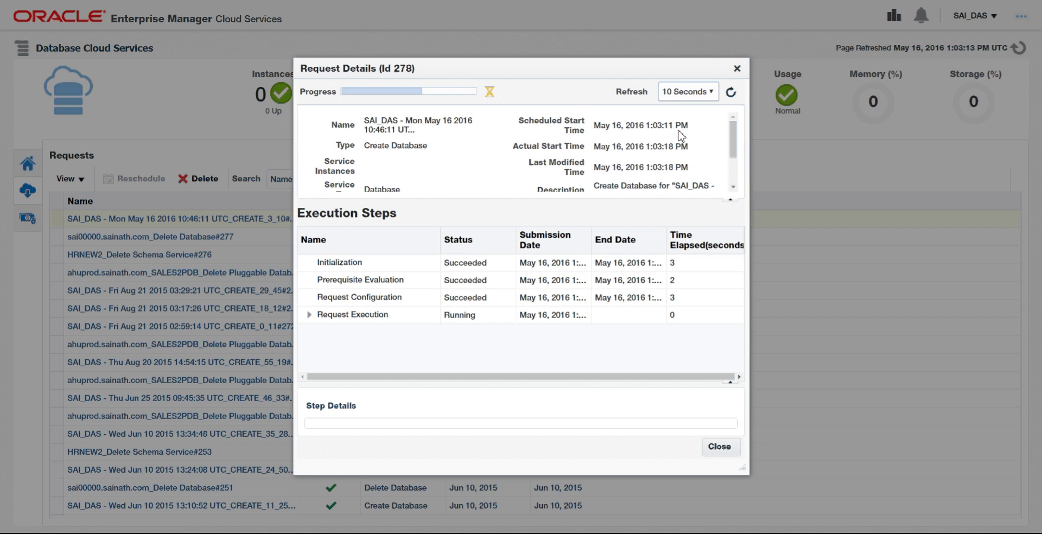
# Examine the substeps of Request Execution down to Perform Database Creation, and close the request details.
pyautogui.click(309, 318)
pyautogui.moveTo(641, 387); pyautogui.dragTo(643, 408)
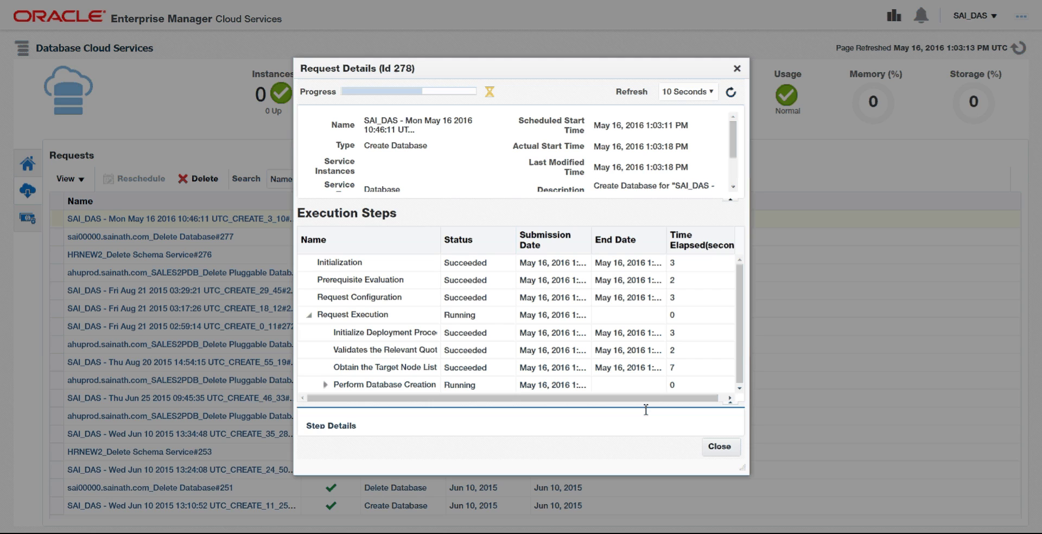
pyautogui.click(323, 386)
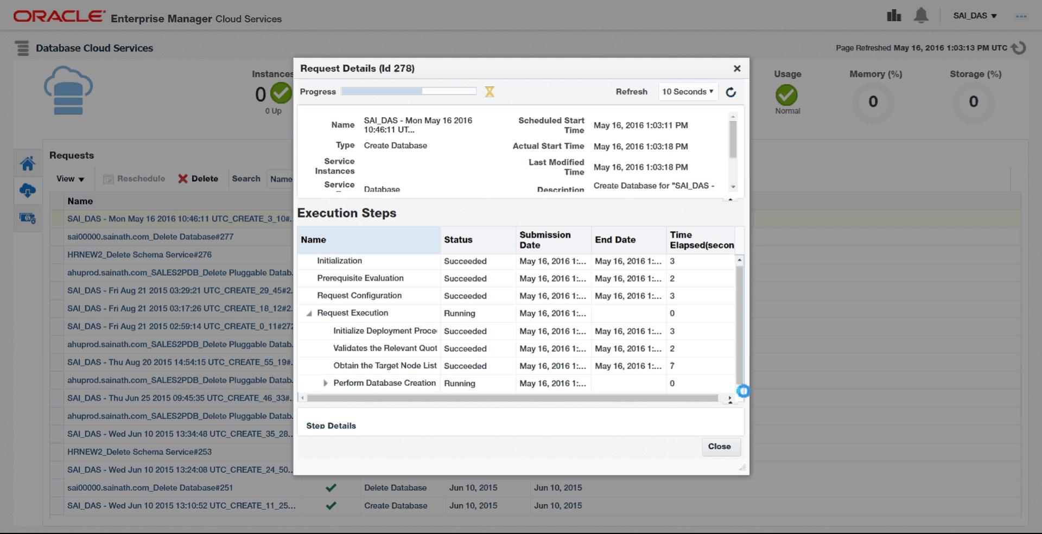
pyautogui.click(712, 450)
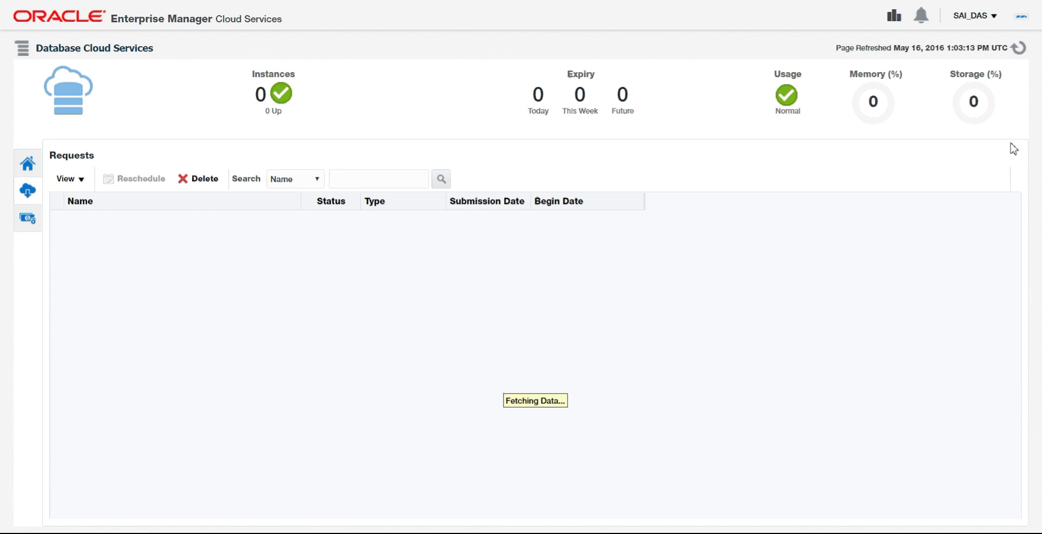
# Log out of the self-service account and log in to Cloud Control as sysman with the account password.
pyautogui.click(993, 16)
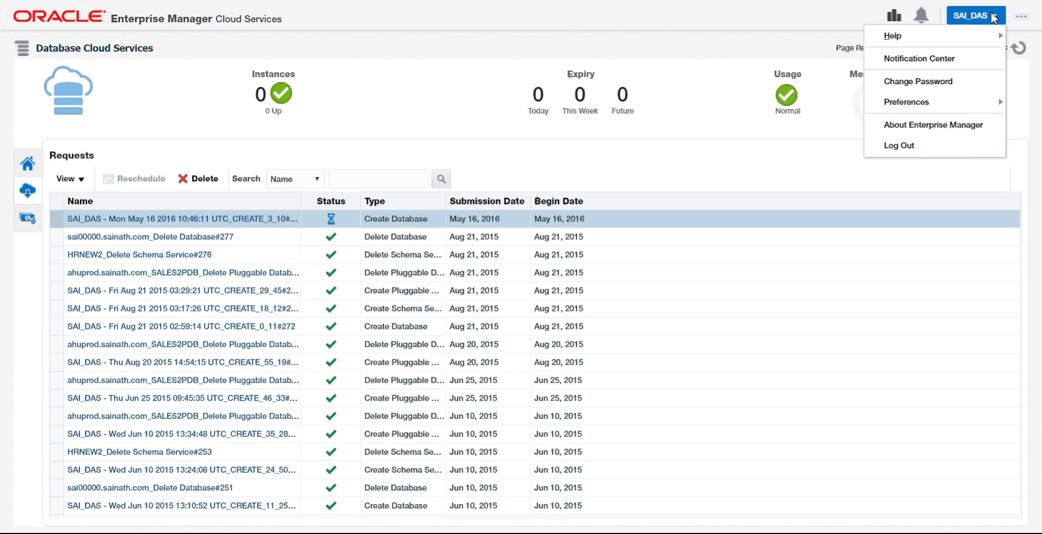
pyautogui.click(914, 158)
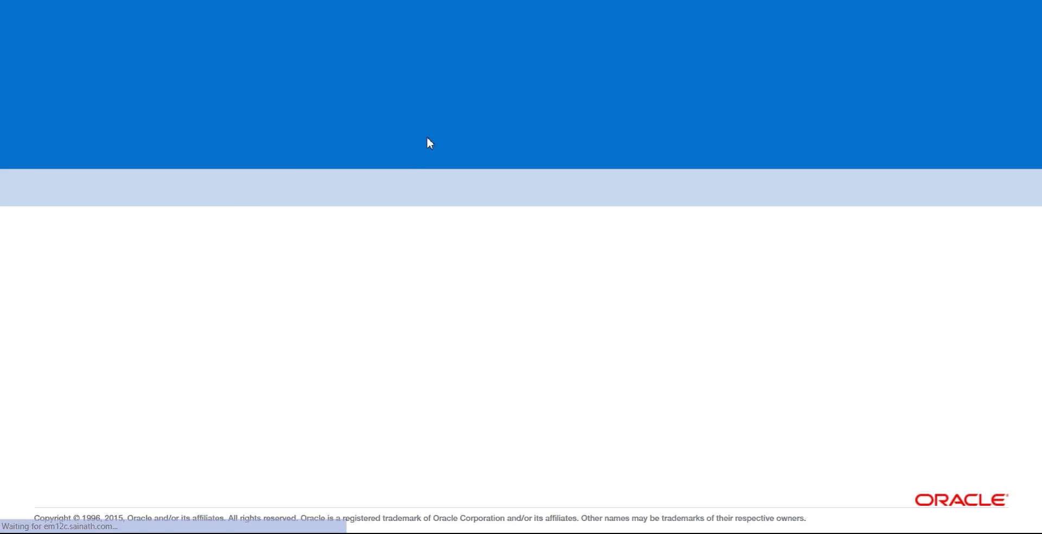
pyautogui.write('sysman')
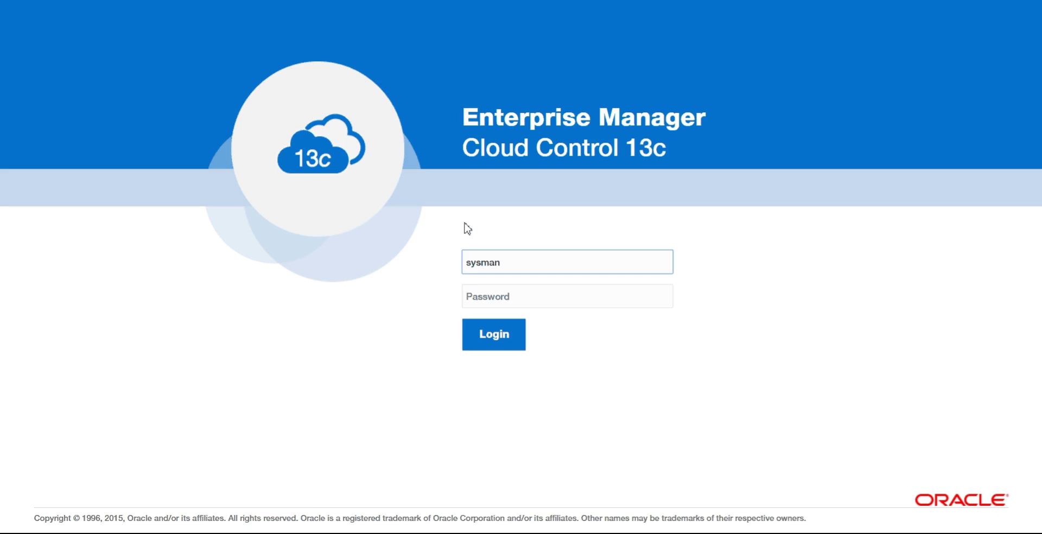
pyautogui.press('Tab')
pyautogui.write('•••••••')
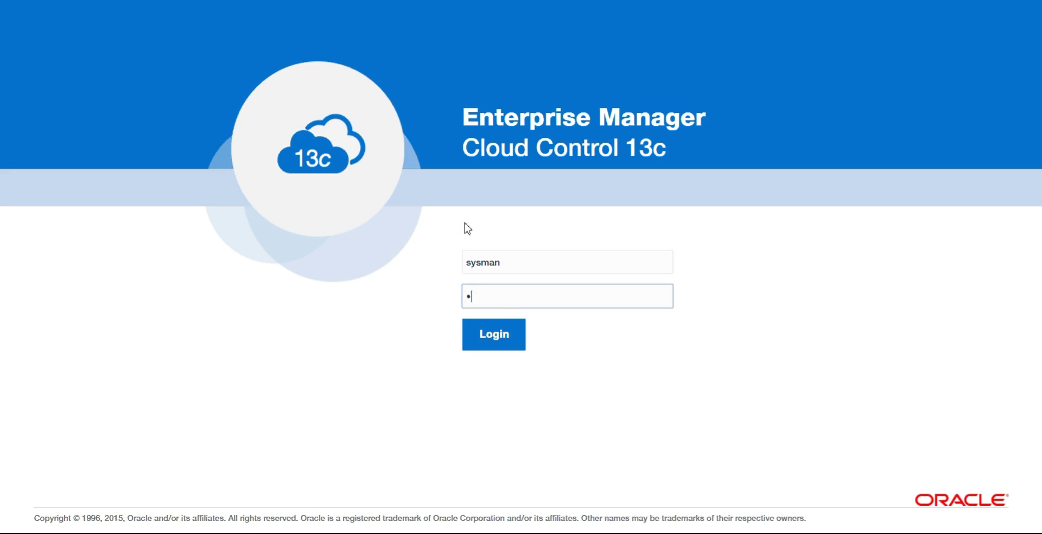
pyautogui.write('•')
pyautogui.click(495, 337)
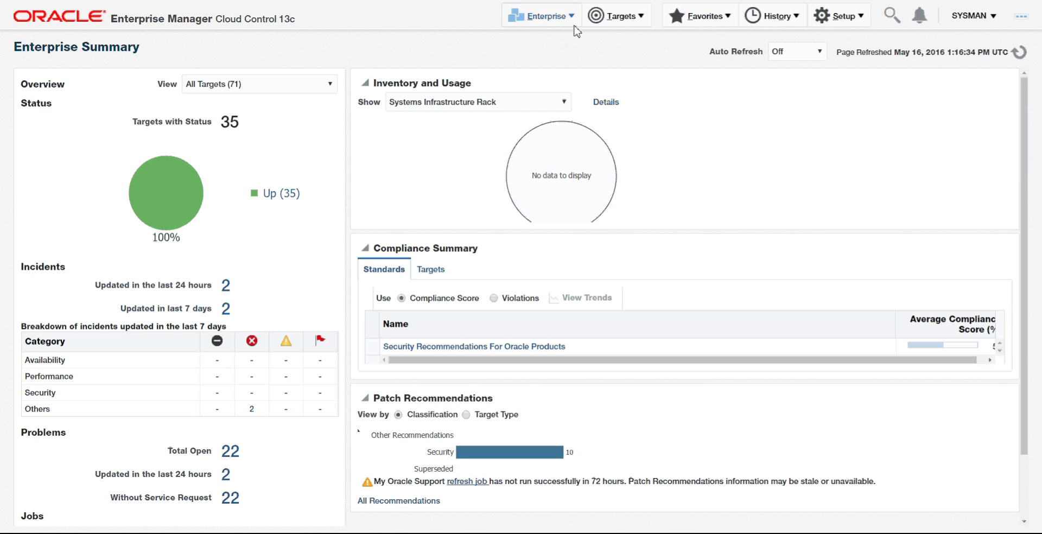
# Show the Provisioning and Patching procedure activity to find the run for the database creation request.
pyautogui.click(572, 18)
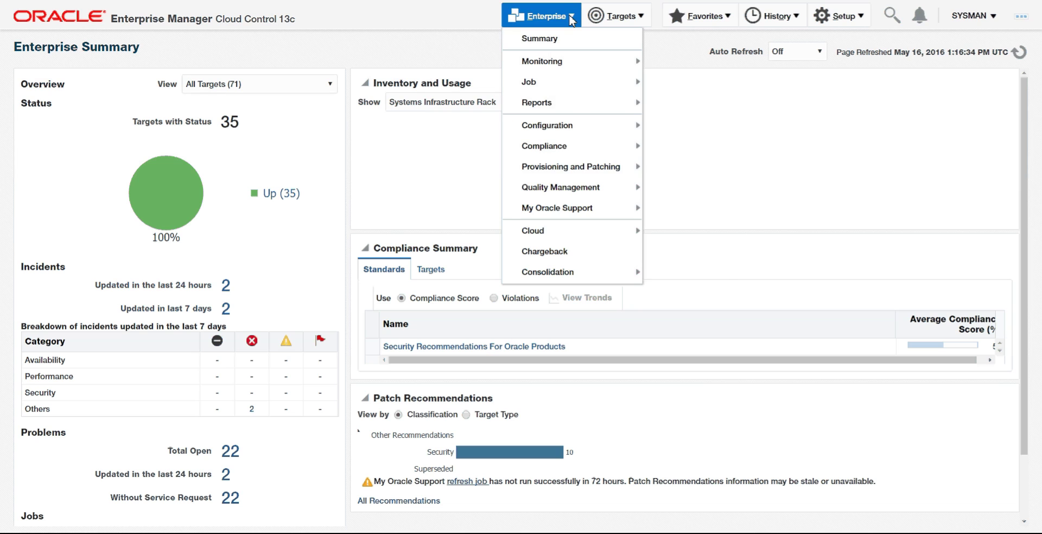
pyautogui.moveTo(573, 174)
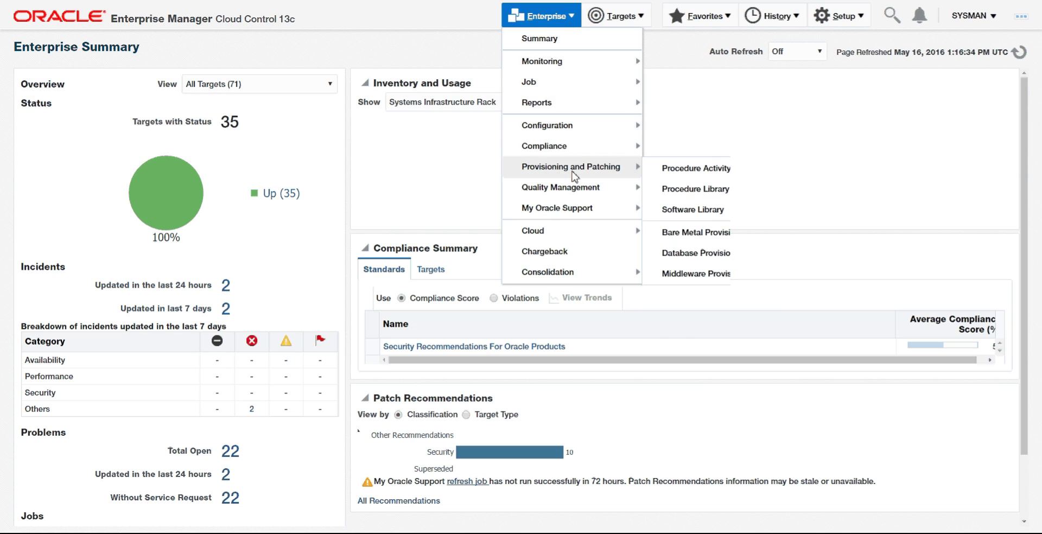
pyautogui.click(686, 170)
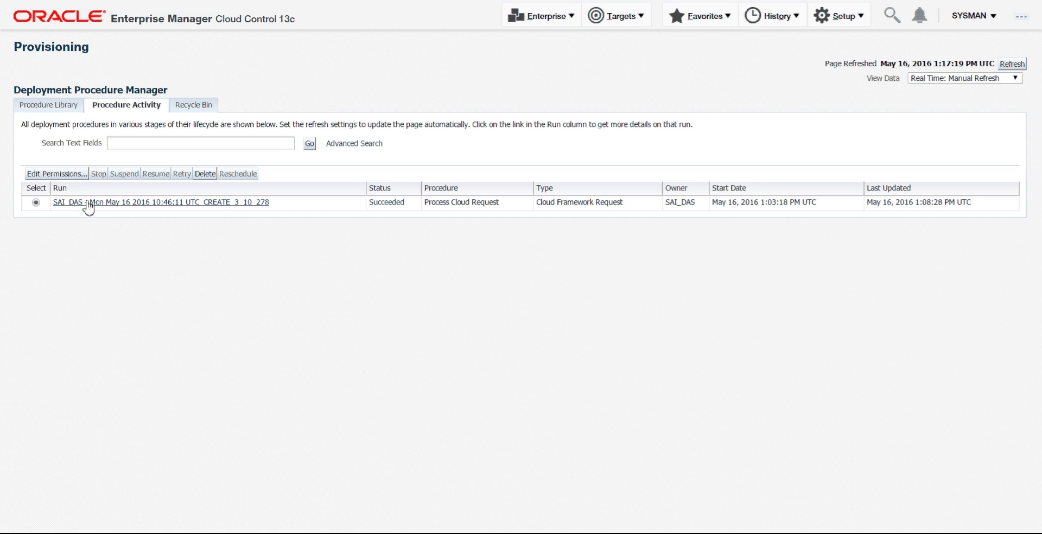
# Open the SAI_DAS database creation run and expand Execute Request Procedure to examine its substeps.
pyautogui.click(194, 206)
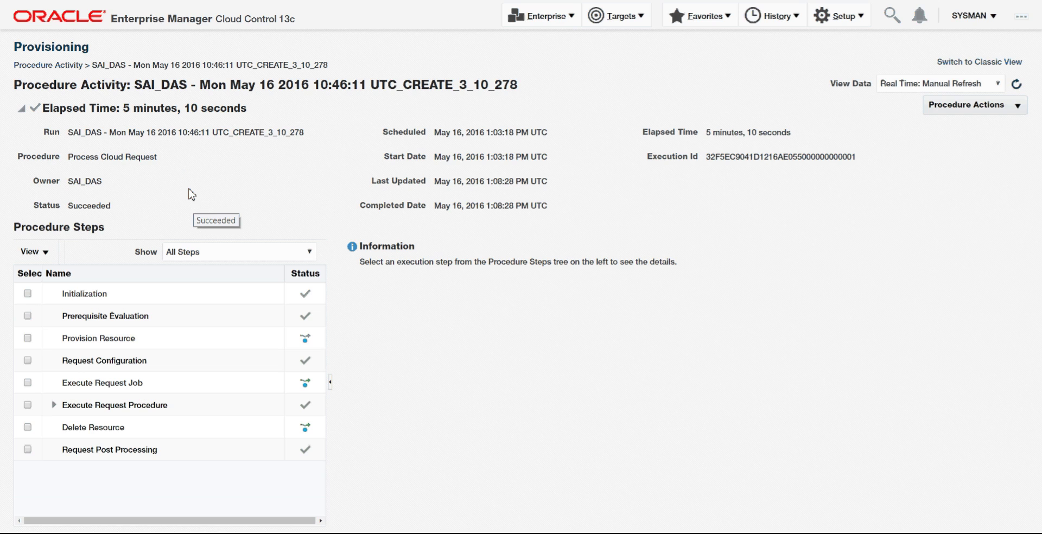
pyautogui.click(54, 405)
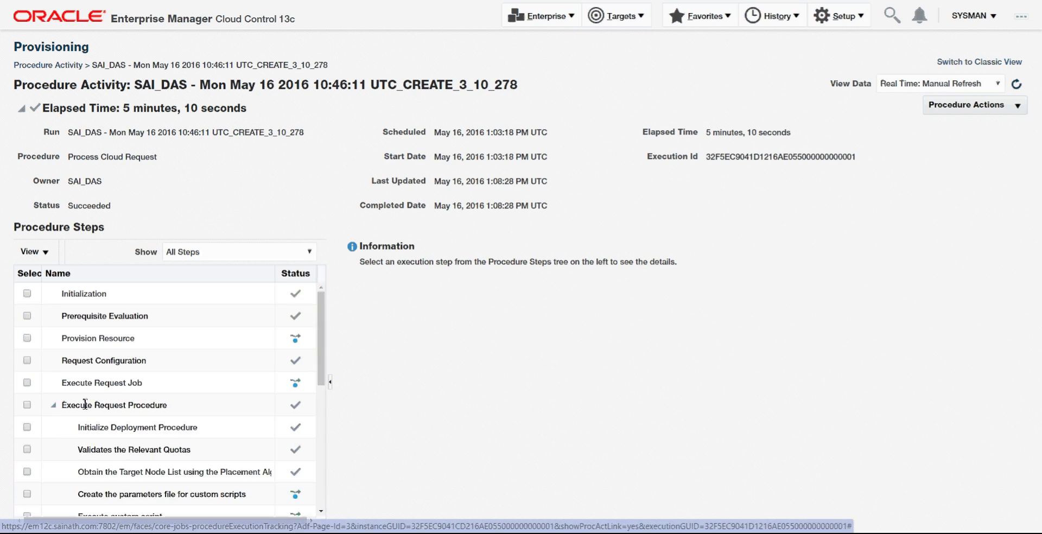
pyautogui.scroll(-3, 241, 398)
pyautogui.scroll(-3, 241, 398)
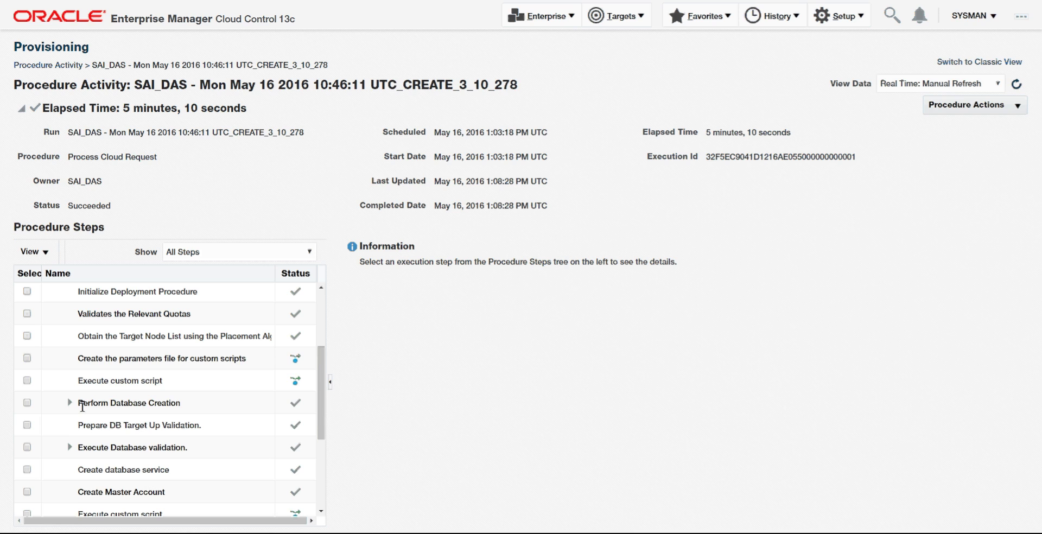
pyautogui.moveTo(82, 406)
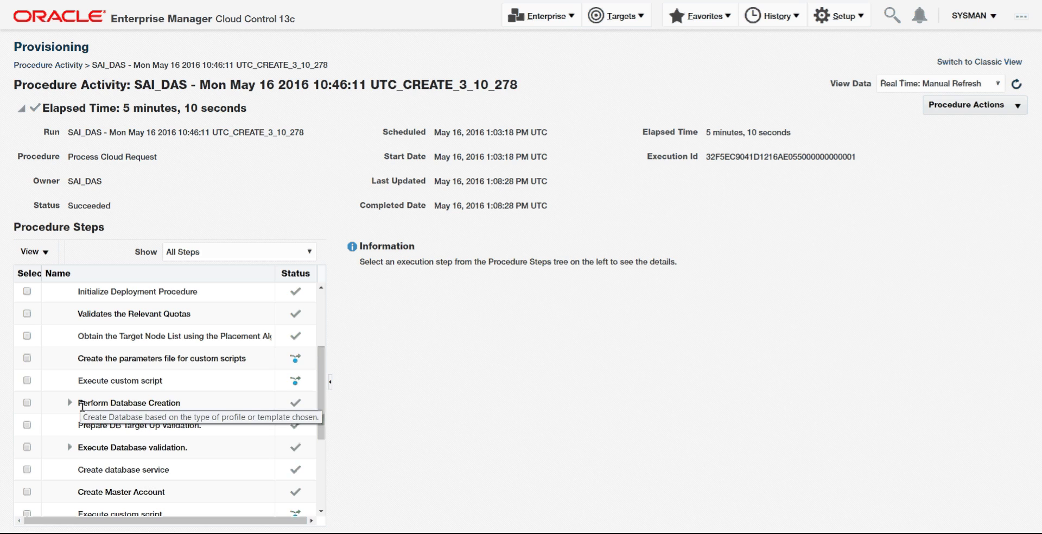
pyautogui.scroll(-3, 76, 456)
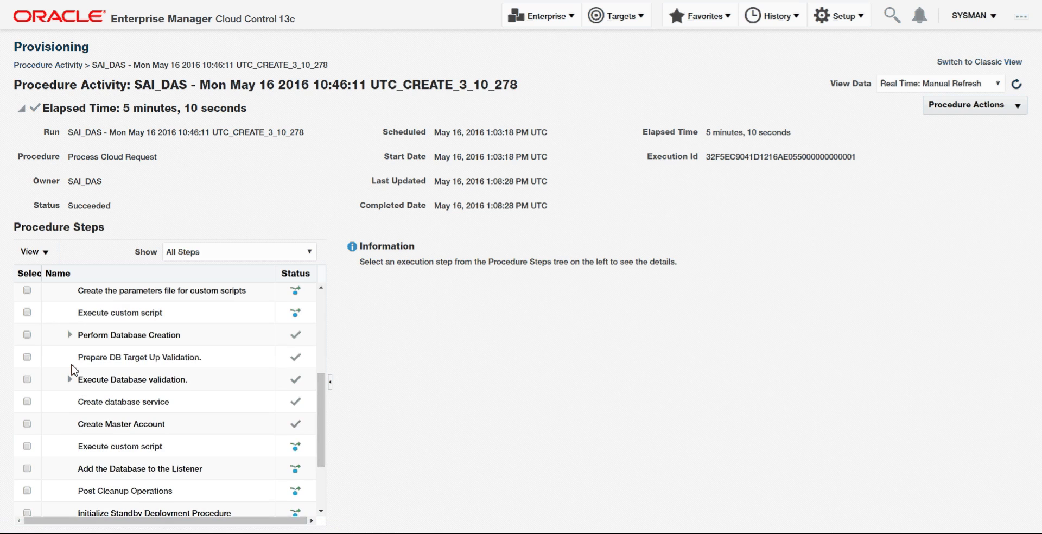
# Expand Perform Database Creation and its Restore Database step down to the substeps for host em12c.sainath.com.
pyautogui.click(69, 335)
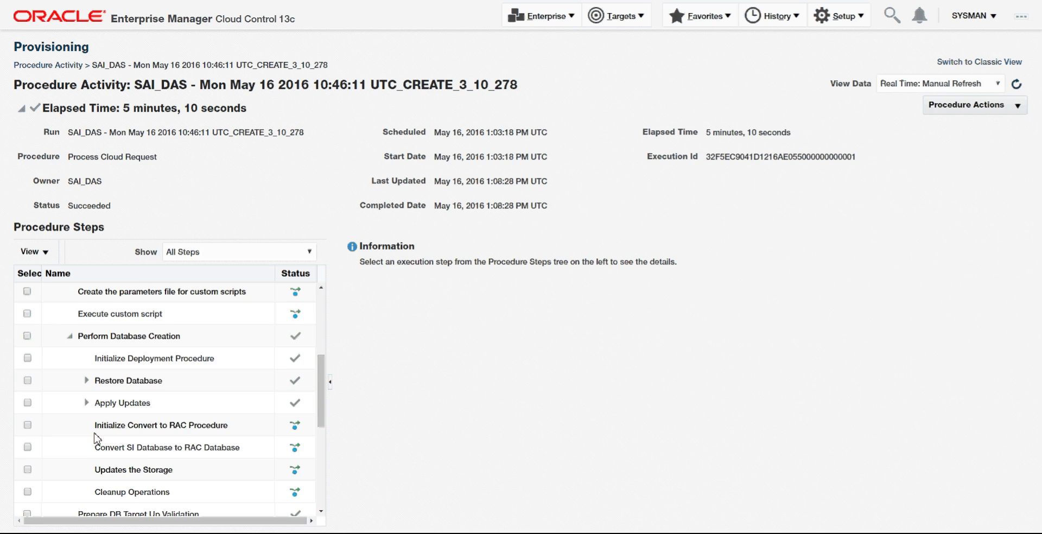
pyautogui.scroll(-3, 95, 438)
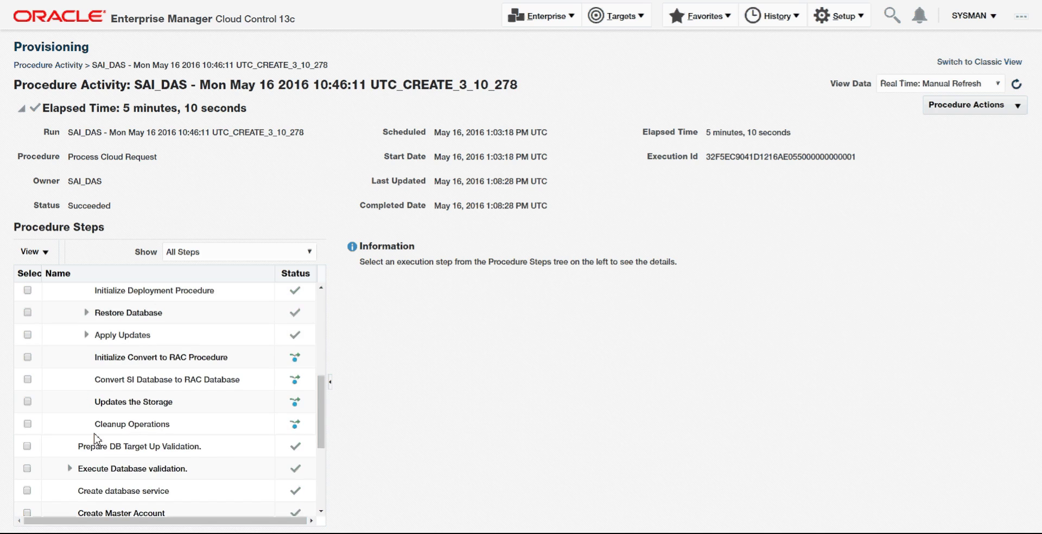
pyautogui.click(87, 313)
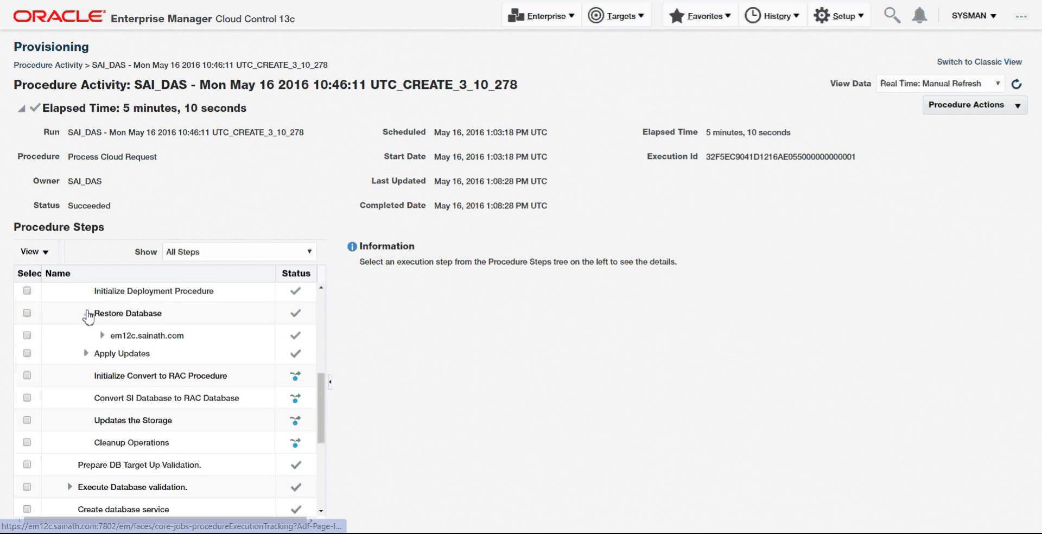
pyautogui.click(101, 336)
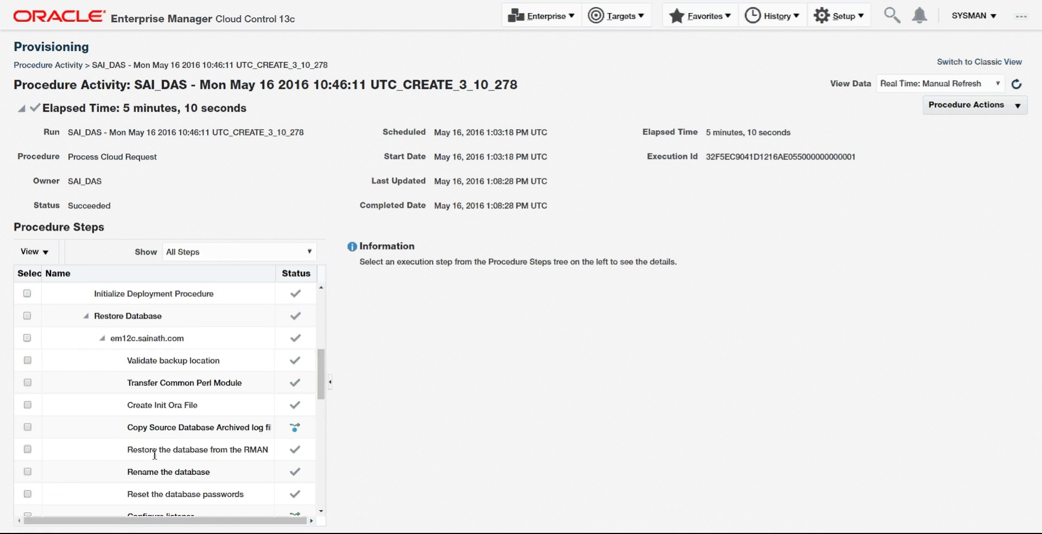
# Display the log of the Restore the database from the RMAN Backups step and review the remaining Restore Database substeps.
pyautogui.click(27, 450)
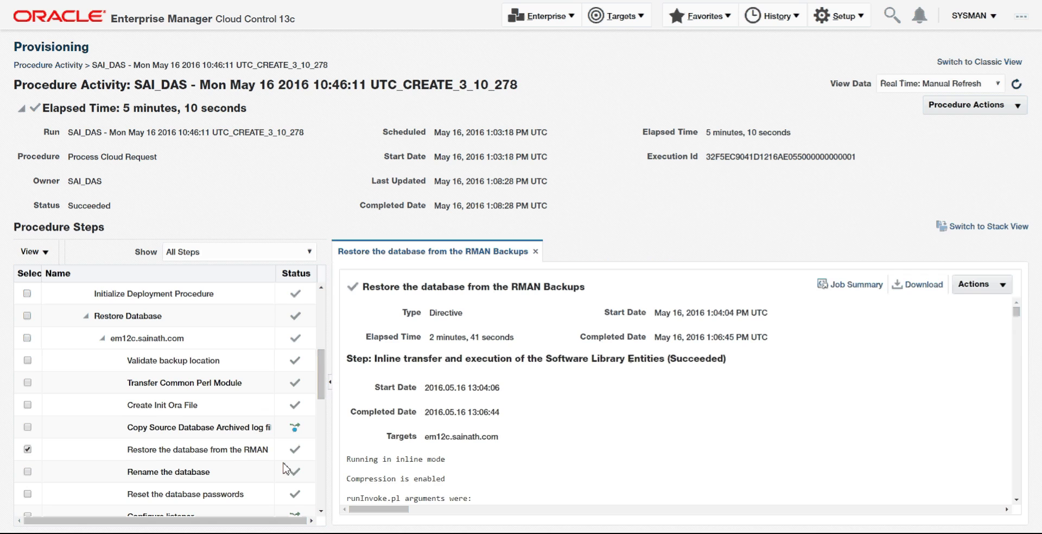
pyautogui.scroll(-2, 477, 428)
pyautogui.scroll(-4, 478, 429)
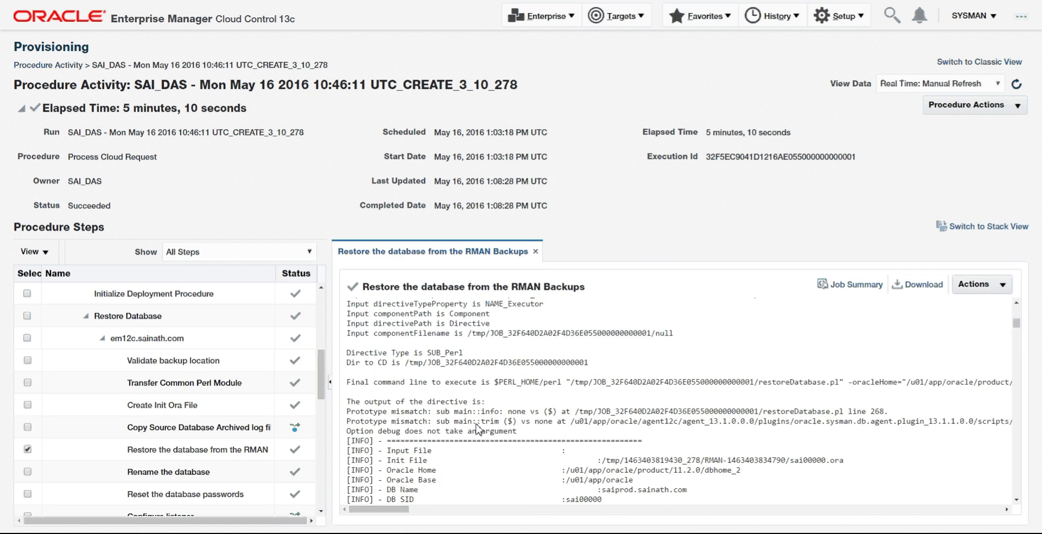
pyautogui.scroll(-2, 478, 430)
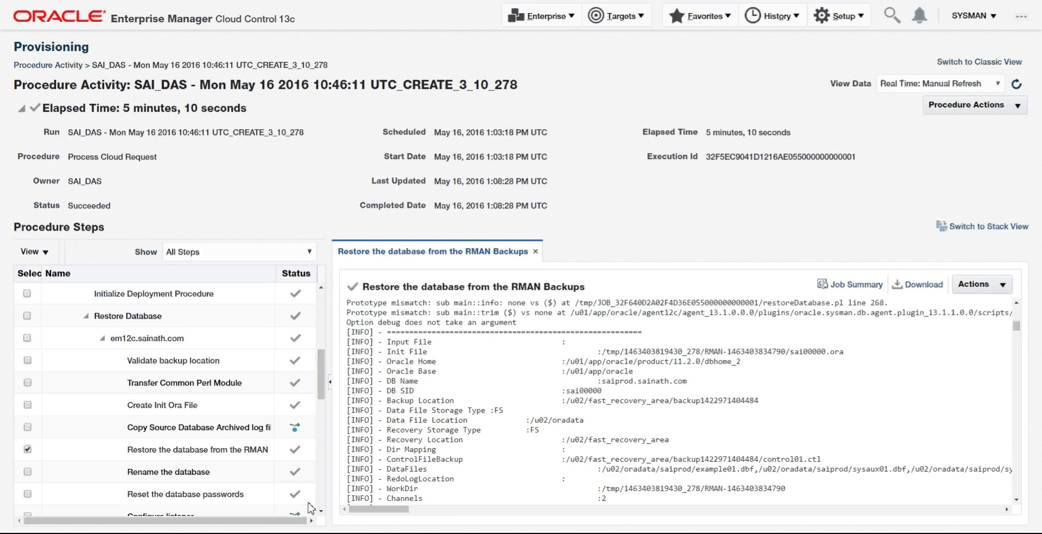
pyautogui.scroll(-1, 309, 507)
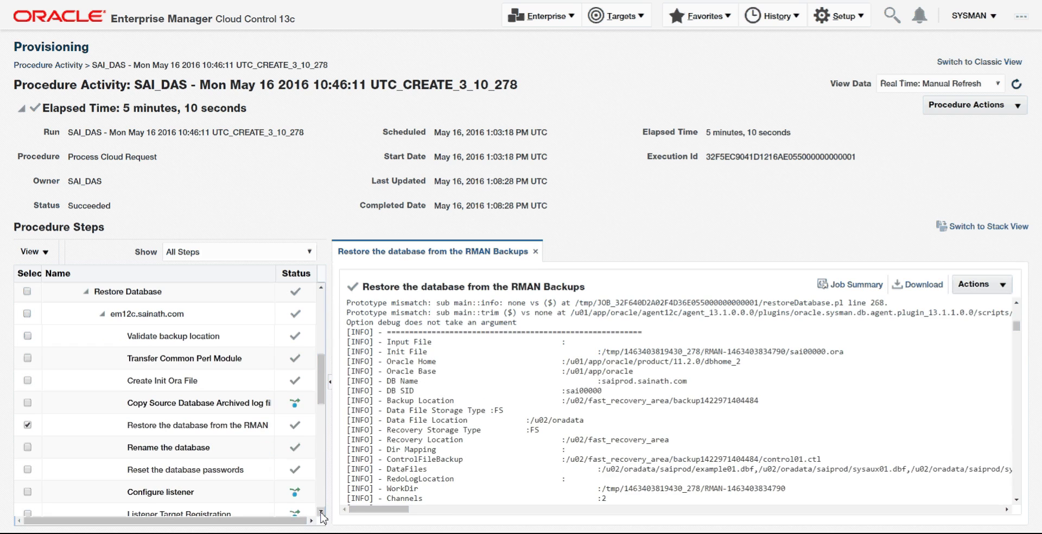
pyautogui.click(322, 513)
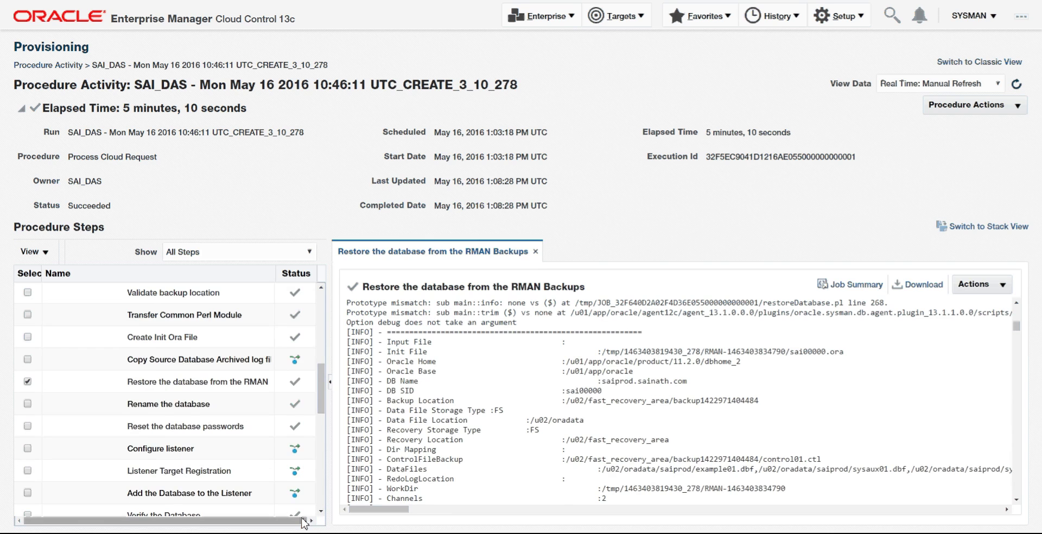
pyautogui.click(320, 512)
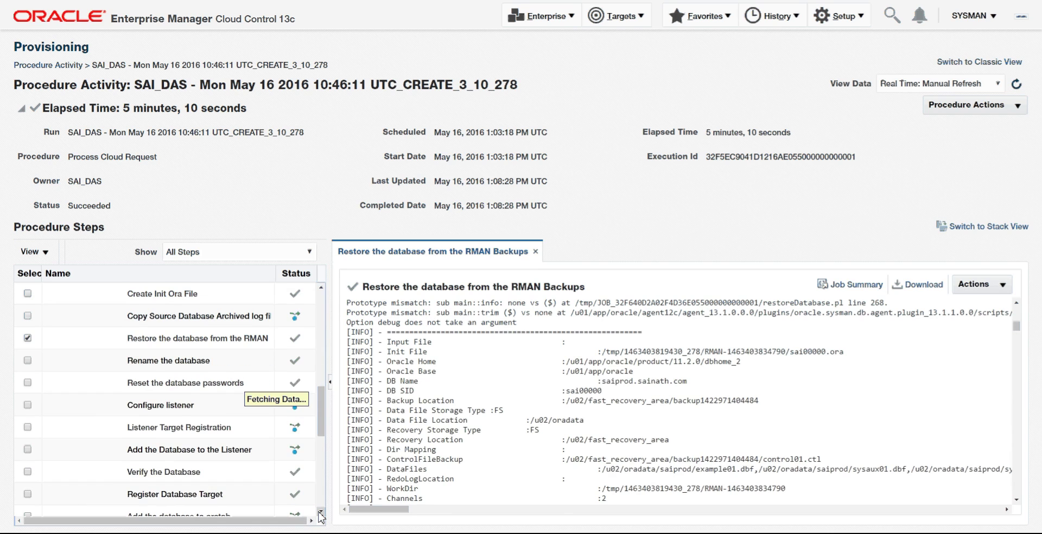
pyautogui.click(321, 512)
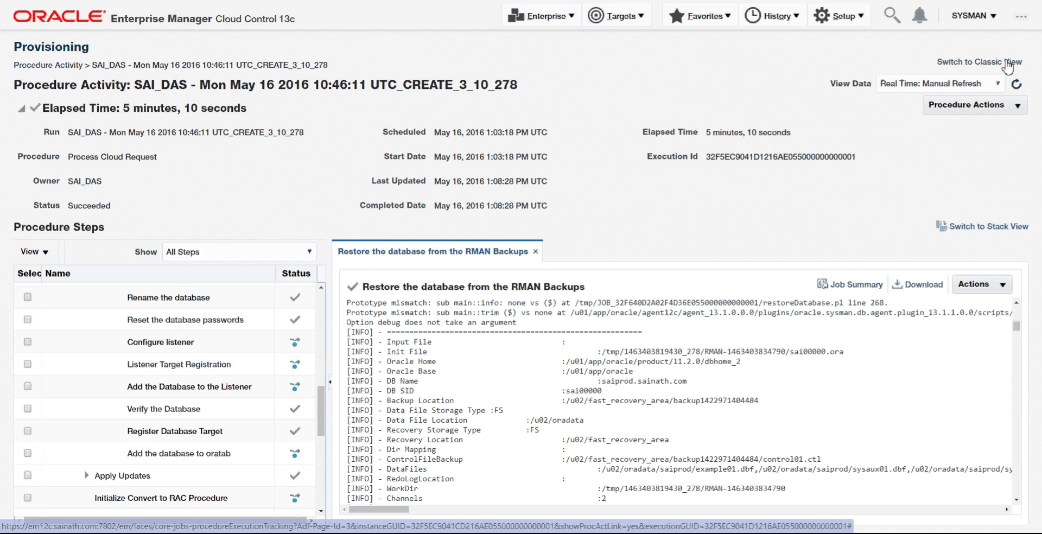
# Log out of the sysman account and log in with the self-service account's user name and password.
pyautogui.click(973, 15)
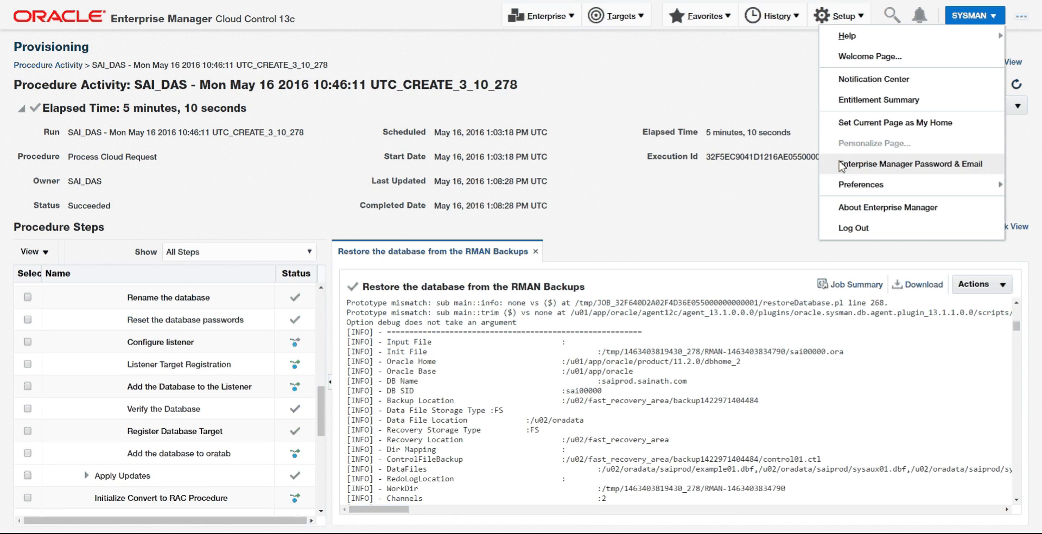
pyautogui.click(845, 231)
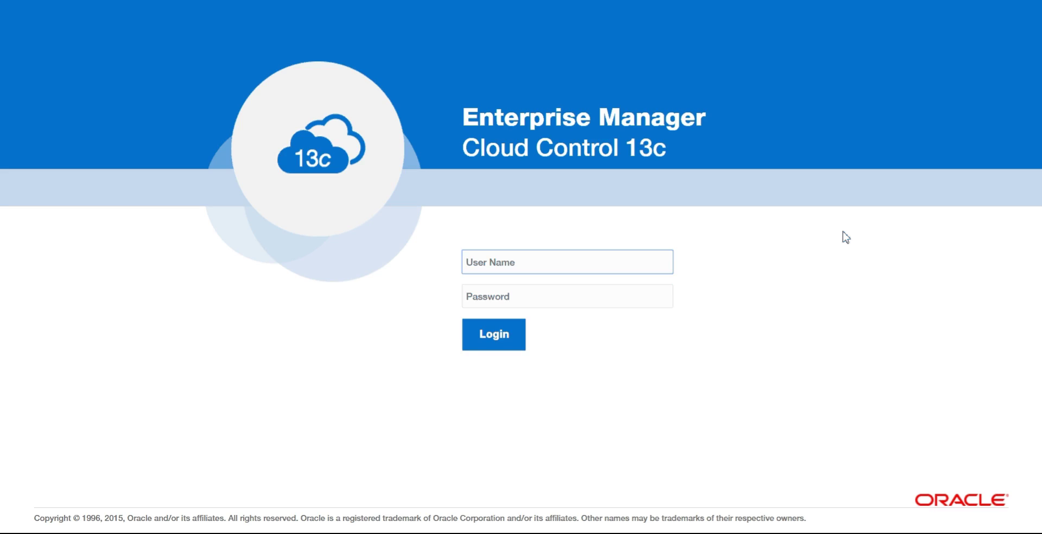
pyautogui.write('sai_das')
pyautogui.press('Tab')
pyautogui.write('********')
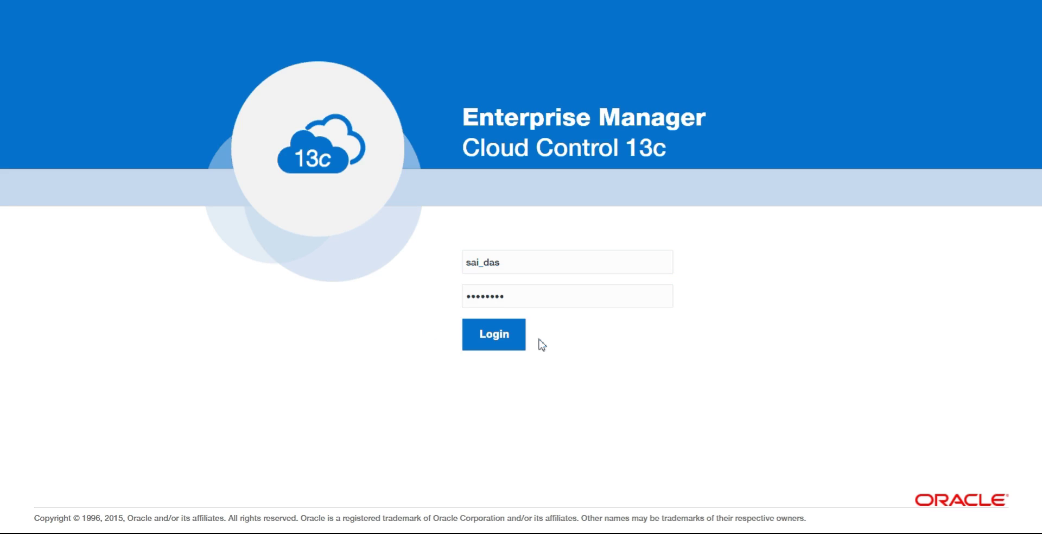
pyautogui.click(512, 341)
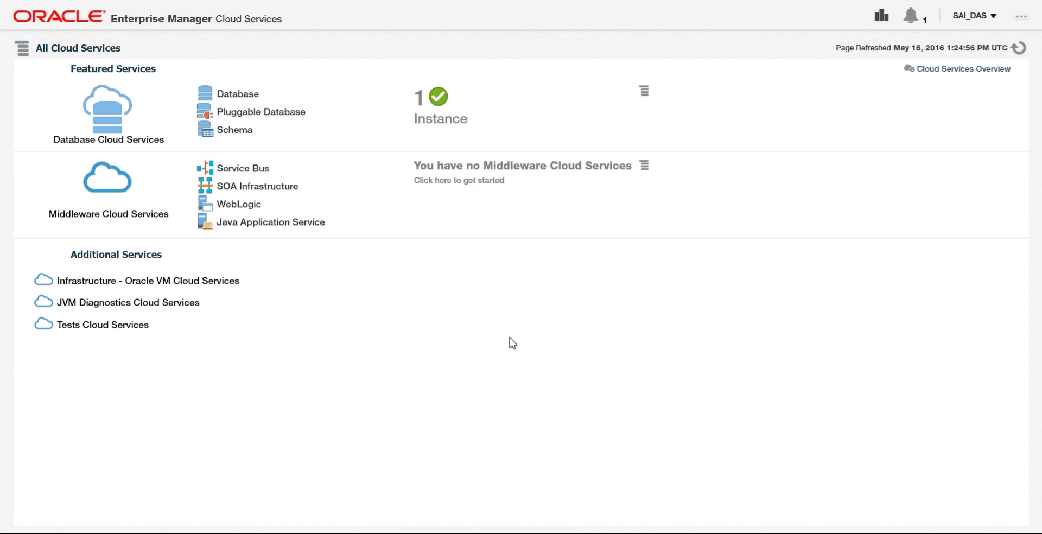
# Open the database cloud service instance sai00000.sainath.com from the instance list and highlight its connect string.
pyautogui.click(440, 106)
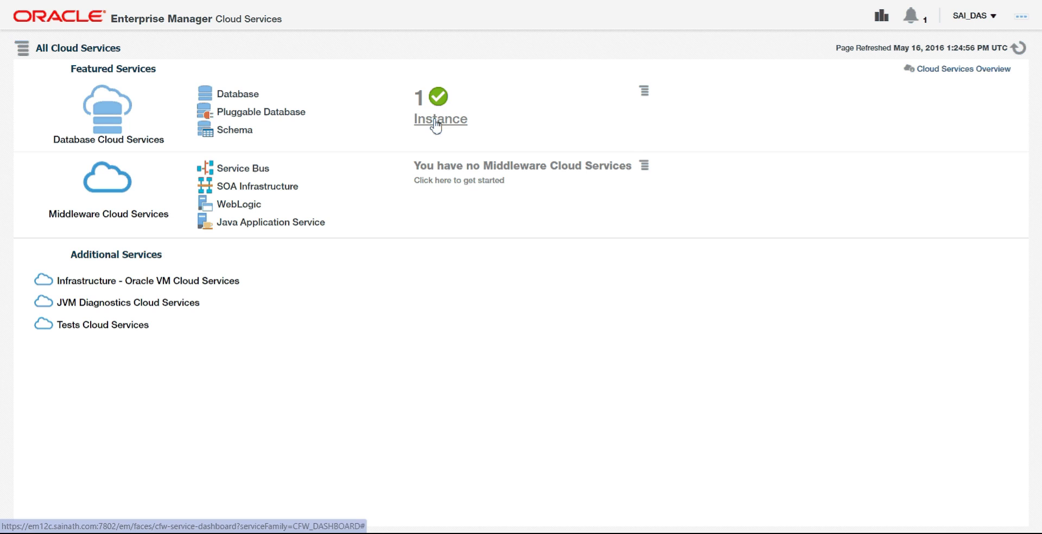
pyautogui.click(437, 125)
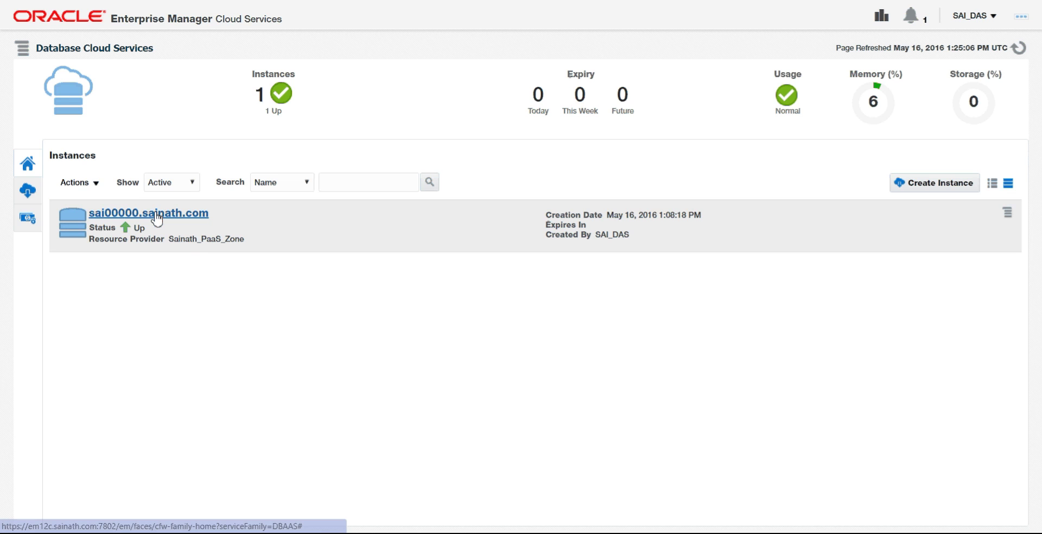
pyautogui.click(157, 217)
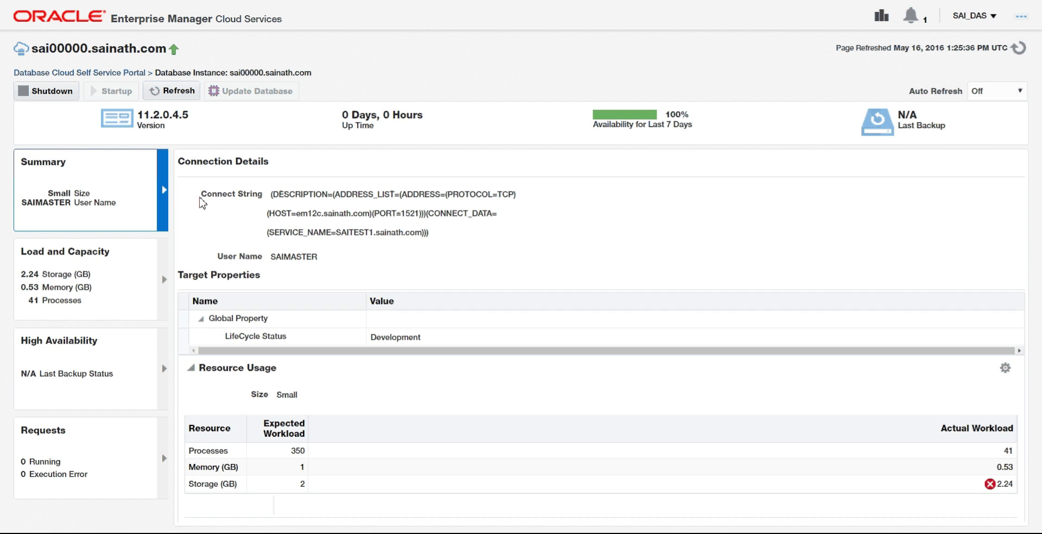
pyautogui.moveTo(201, 197); pyautogui.dragTo(498, 230)
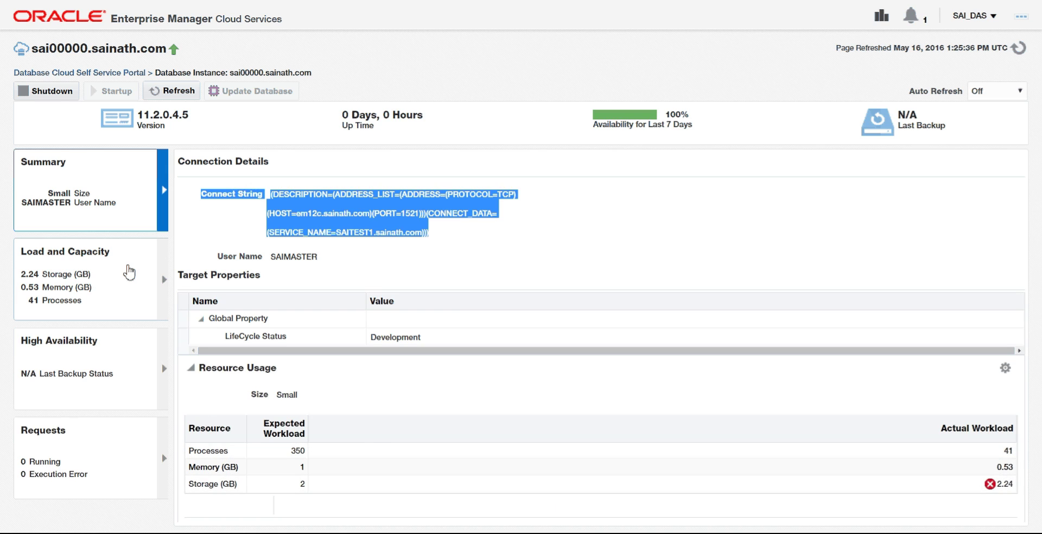
# Examine the instance's Load and Capacity details, including the Performance, Resources and SQL Monitoring sections.
pyautogui.click(129, 272)
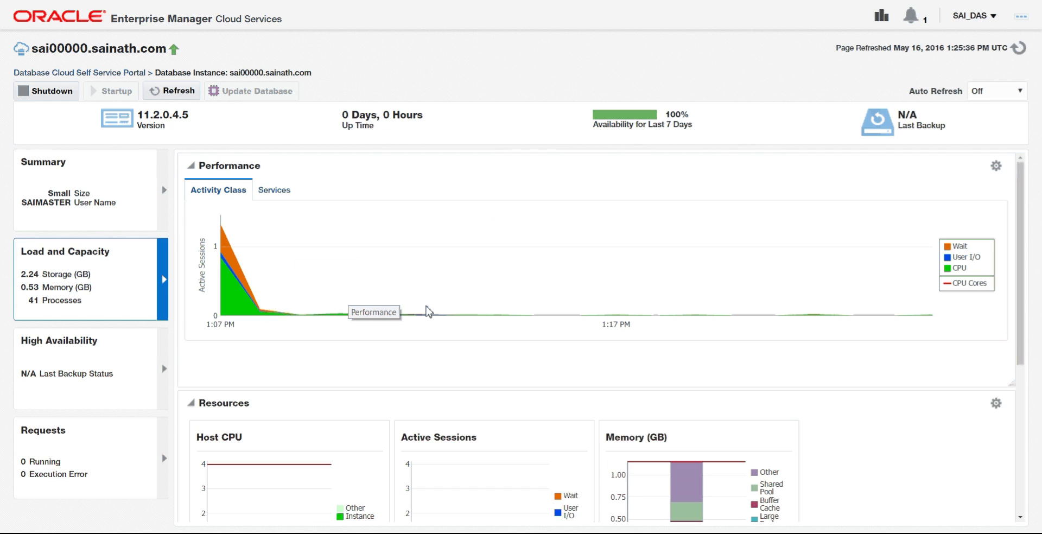
pyautogui.scroll(-2, 426, 311)
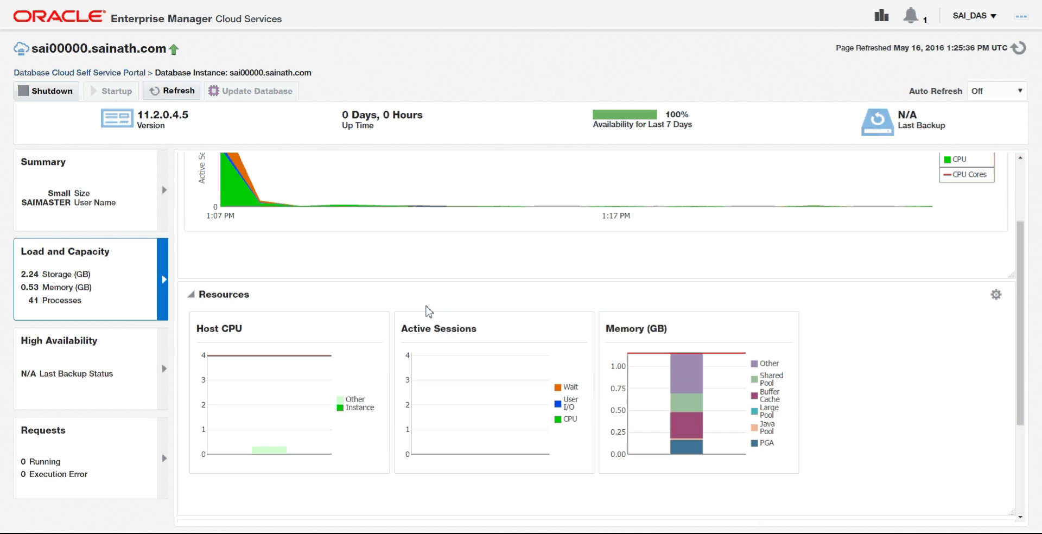
pyautogui.scroll(-1, 426, 307)
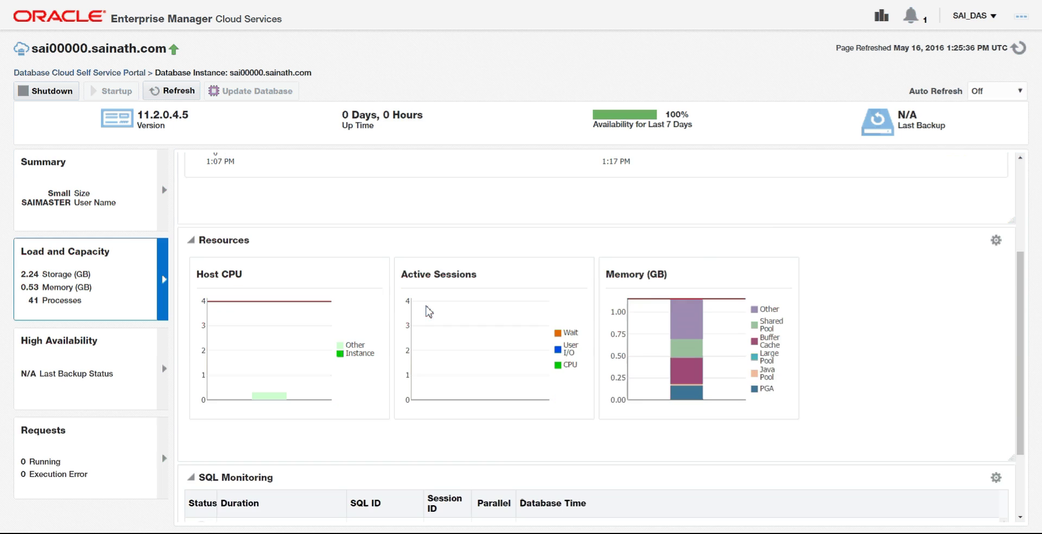
pyautogui.scroll(-2, 429, 311)
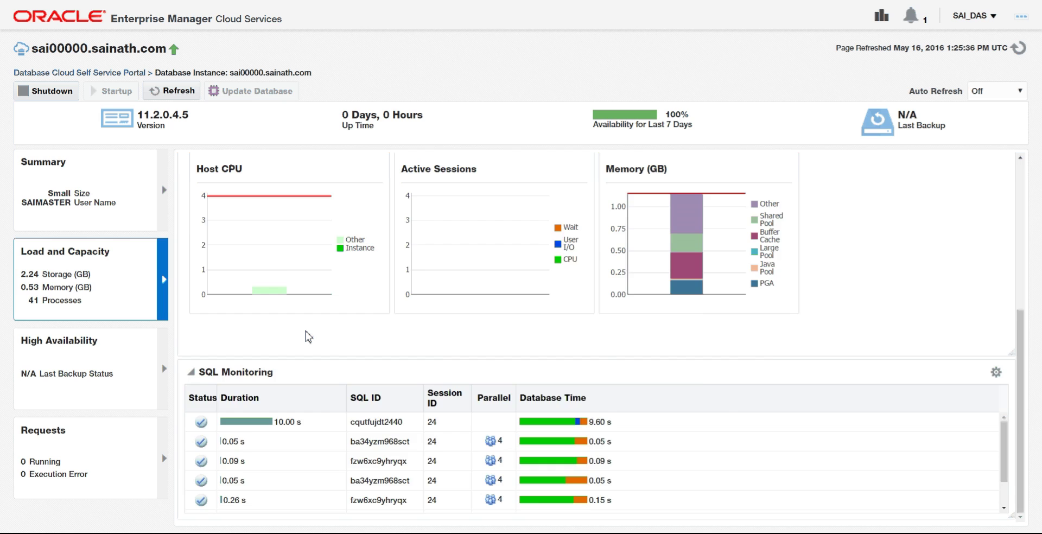
pyautogui.scroll(5, 305, 336)
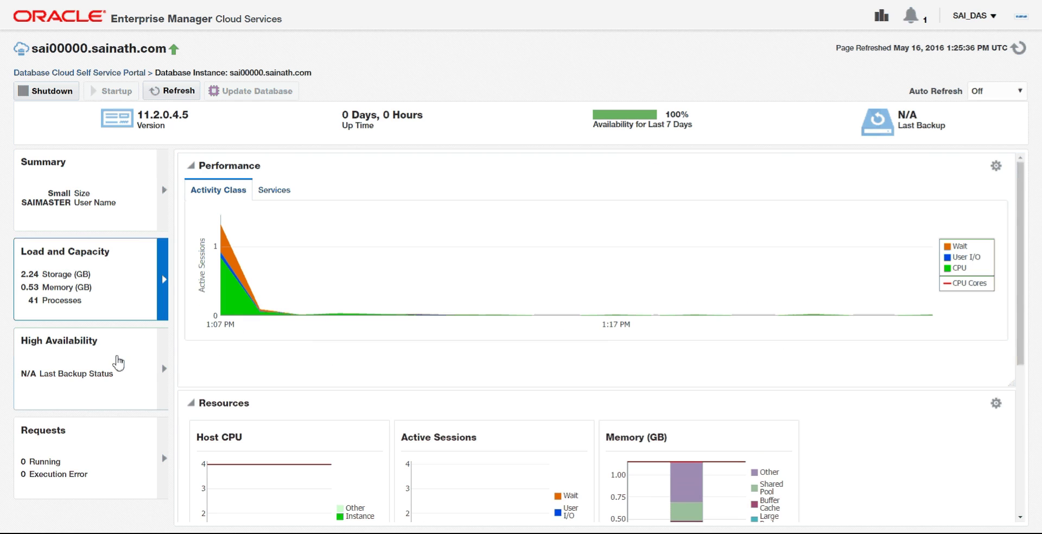
# Show the instance's High Availability details, view the Schedule Daily Backup settings and cancel them.
pyautogui.click(118, 362)
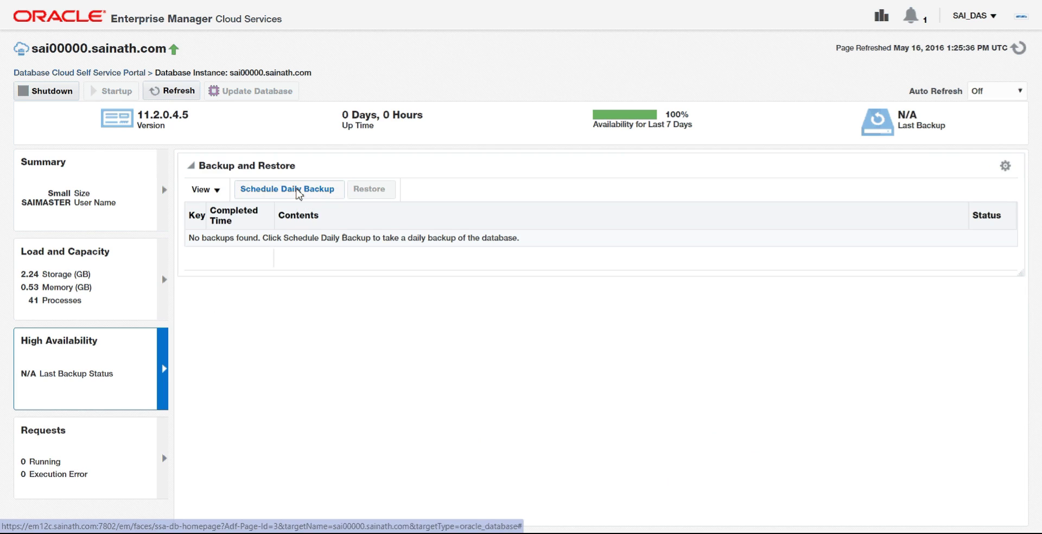
pyautogui.click(298, 190)
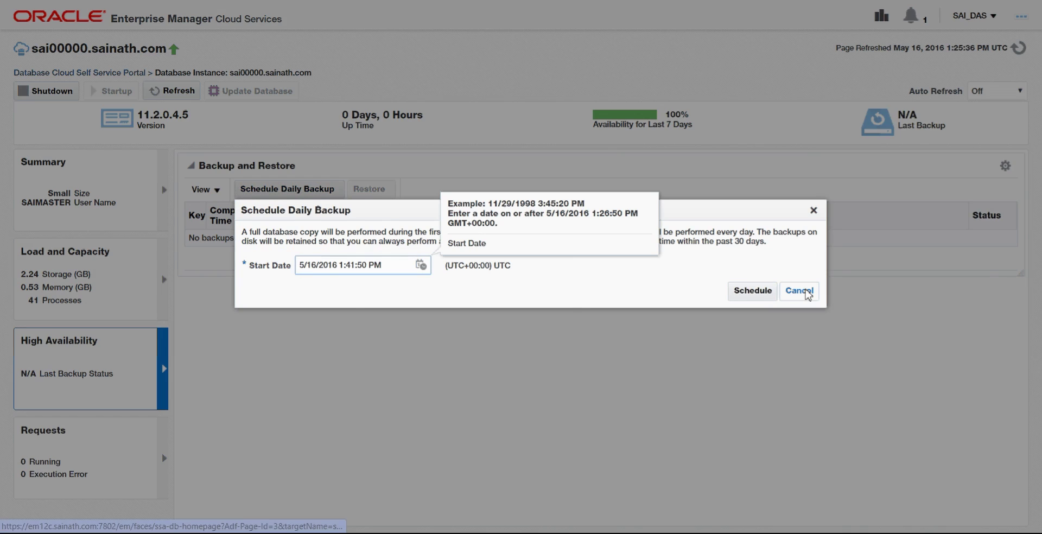
pyautogui.click(571, 298)
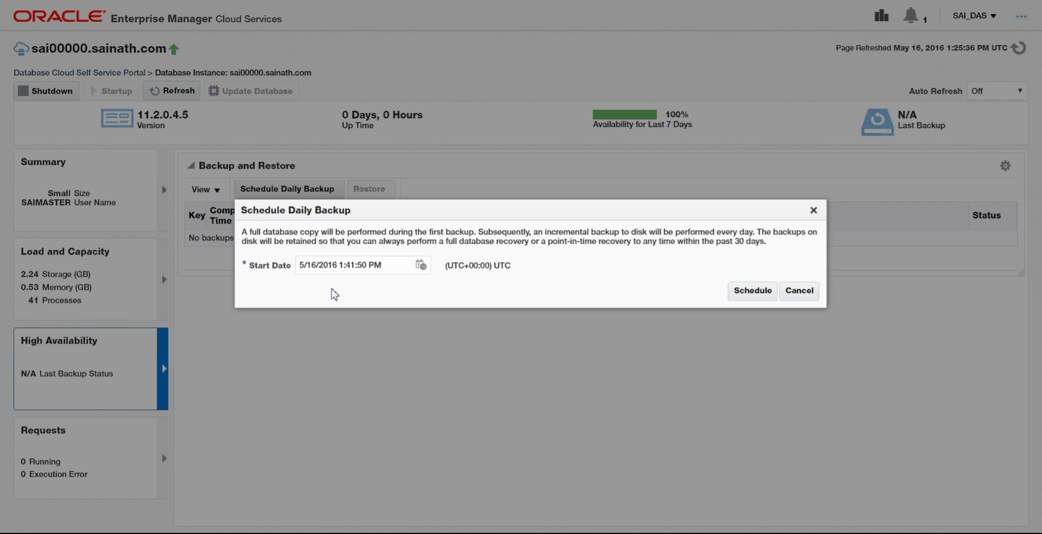
pyautogui.click(807, 296)
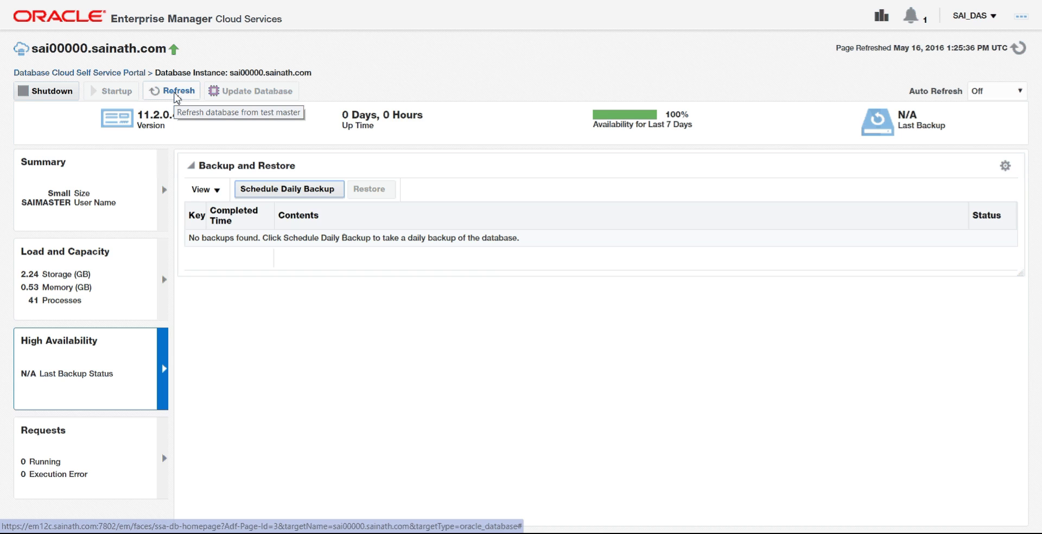
# Open the database's Refresh options and select the RMAN backup taken on Feb 04, 2015 02:39 AM.
pyautogui.click(175, 95)
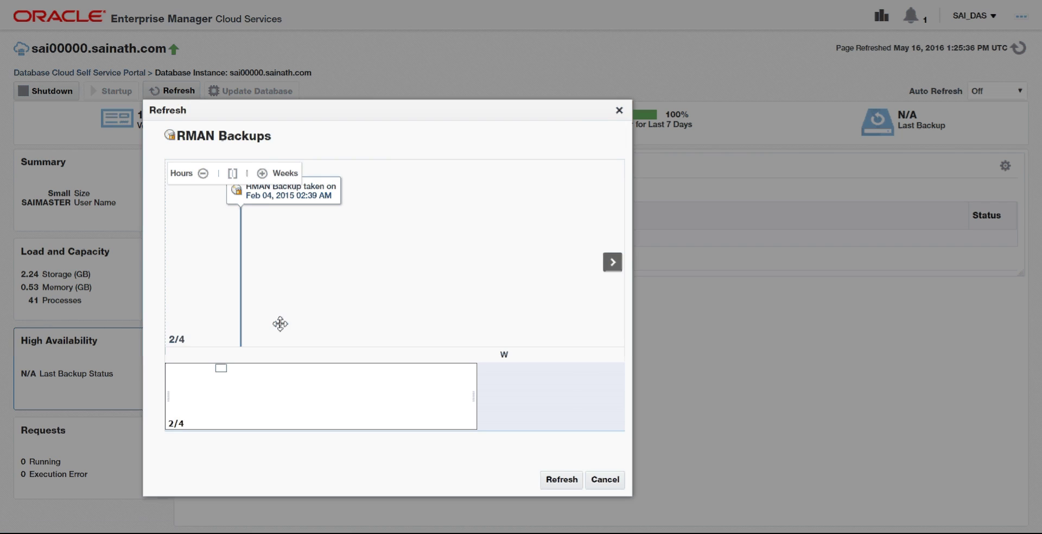
pyautogui.click(295, 198)
pyautogui.click(296, 198)
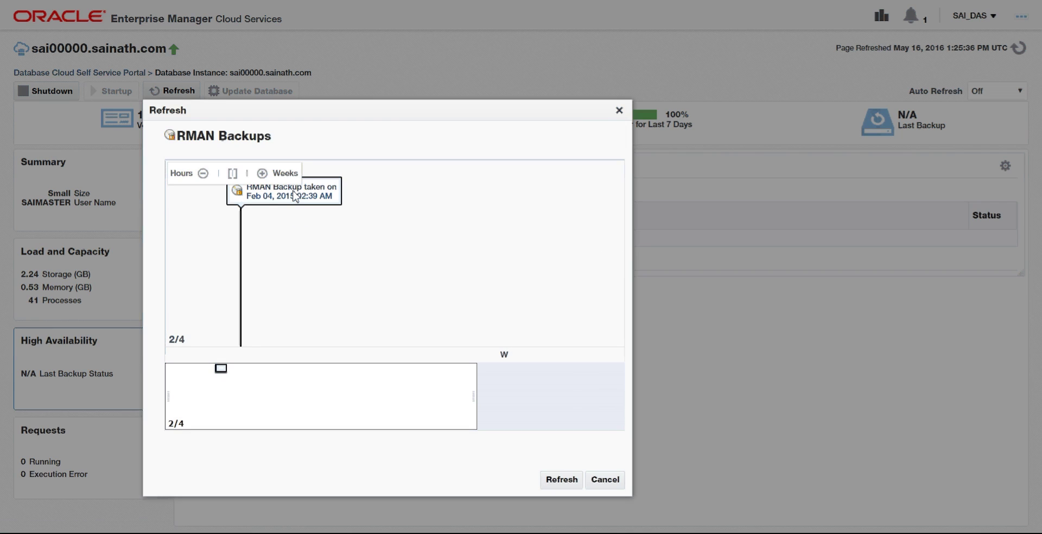